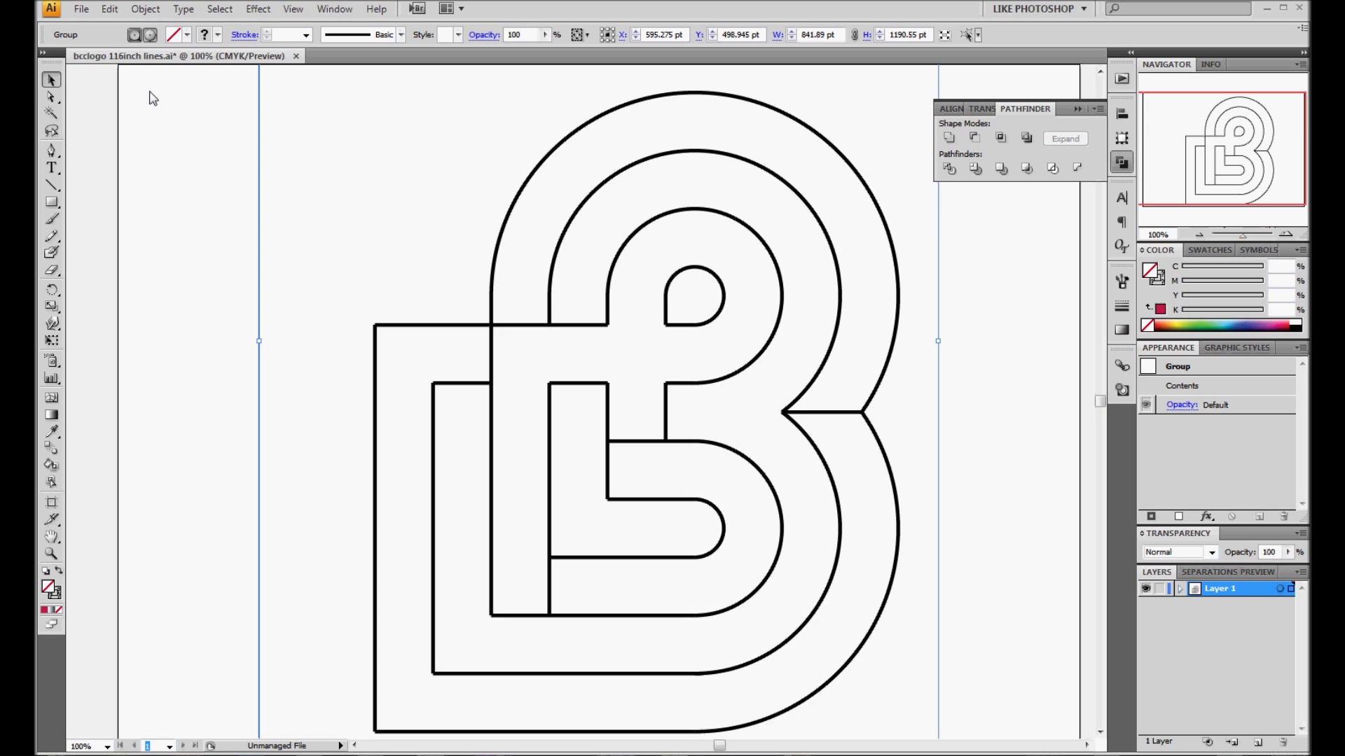
Create a new blank A3 document with the default settings.
{"action": "left_click", "coordinate": [83, 11]}
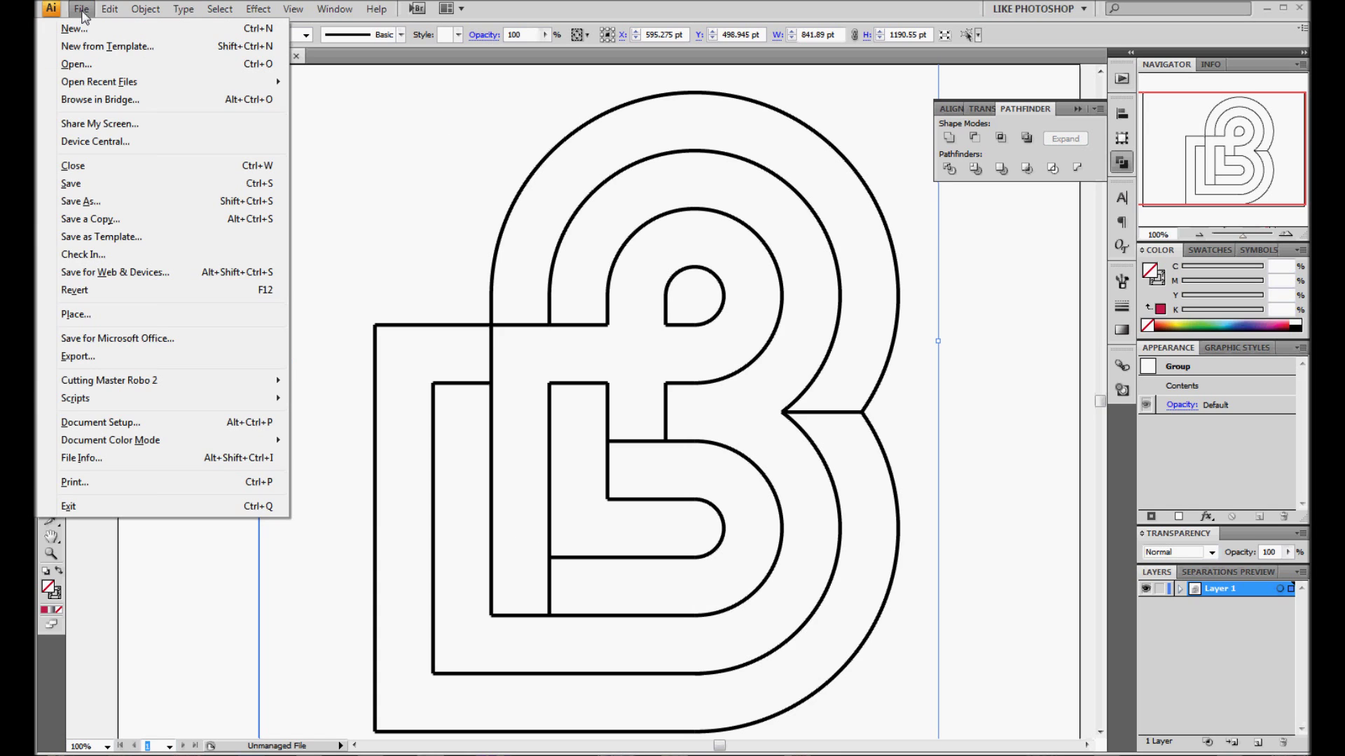
{"action": "left_click", "coordinate": [82, 31]}
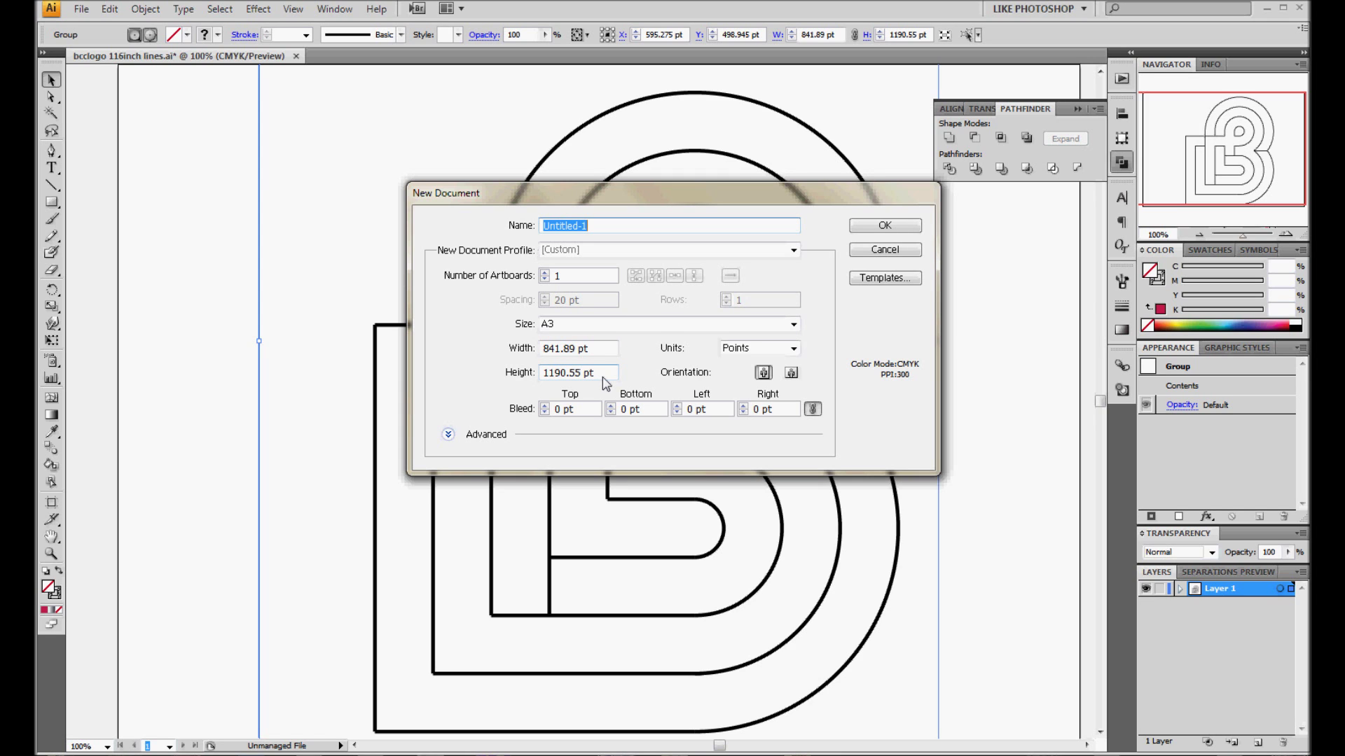
{"action": "left_click", "coordinate": [884, 225]}
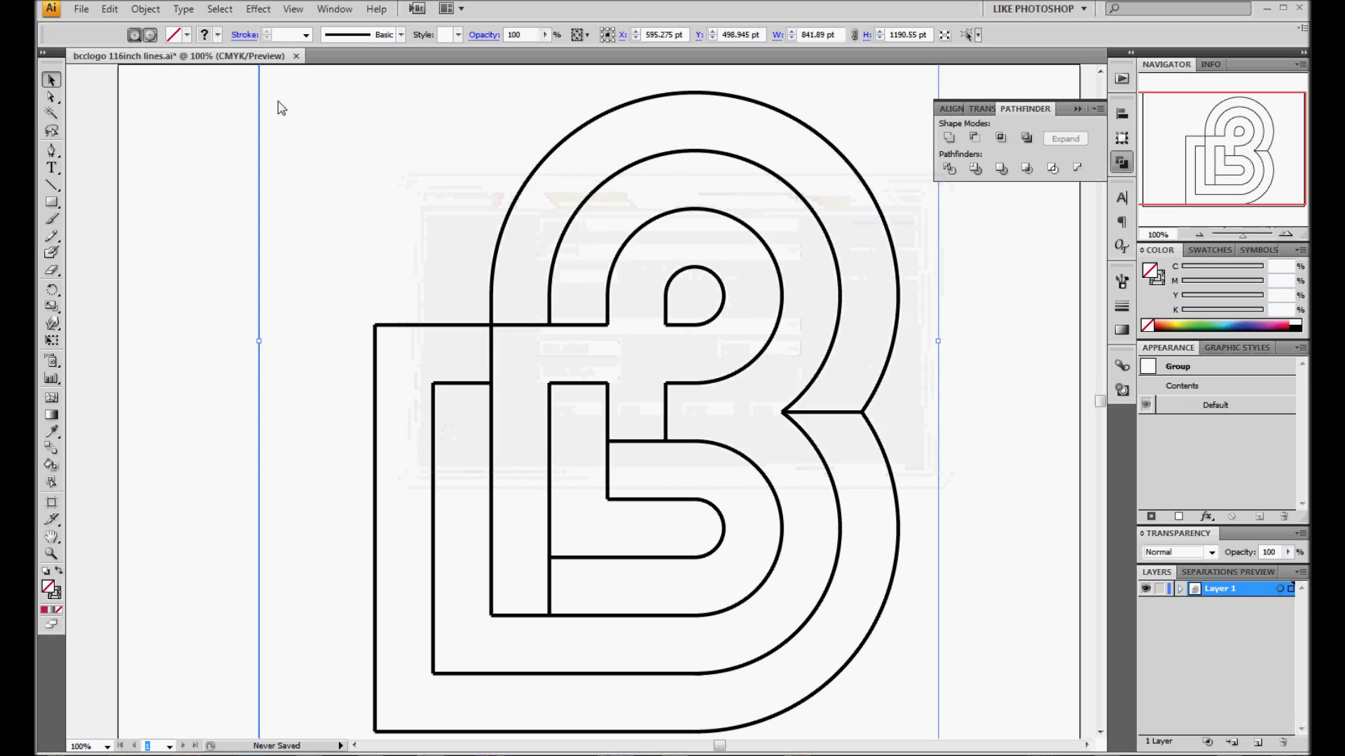
{"action": "left_click", "coordinate": [109, 9]}
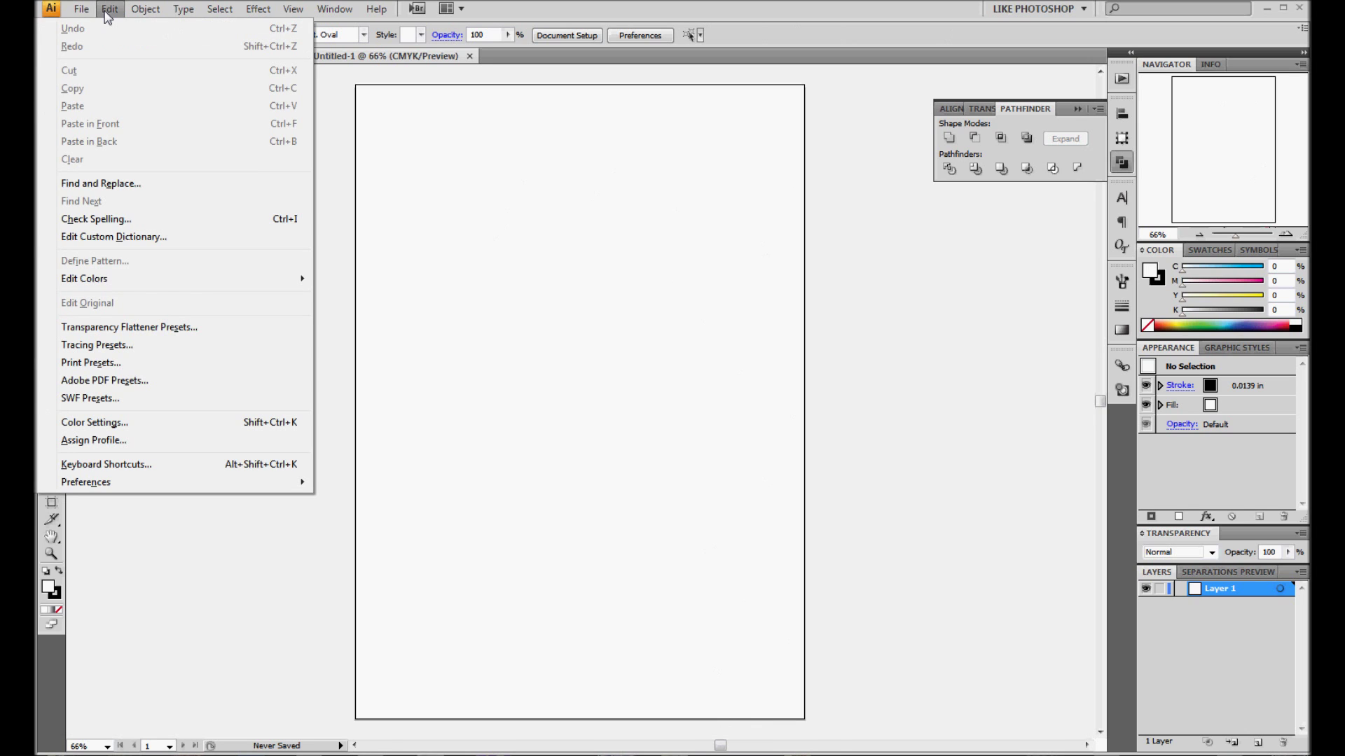
Set the General units preference to Inches, keeping Stroke units in Inches.
{"action": "mouse_move", "coordinate": [96, 486]}
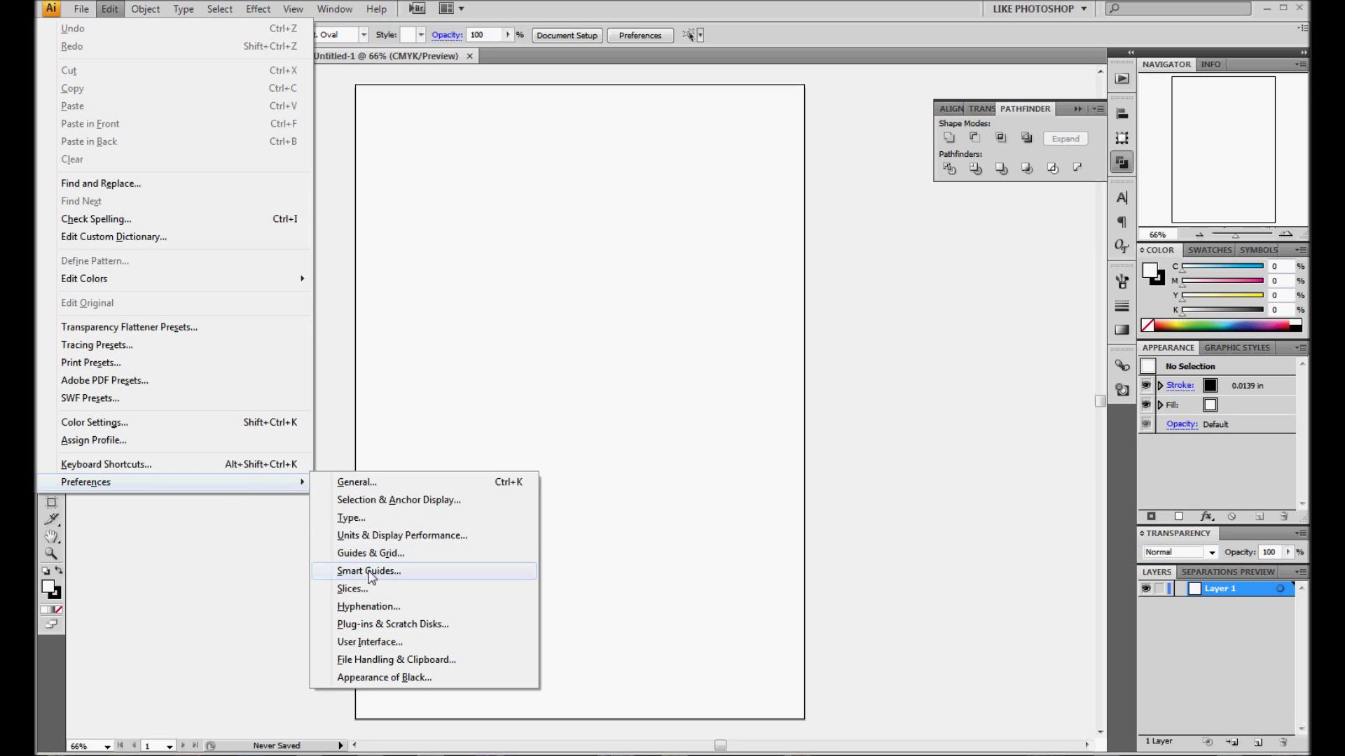
{"action": "left_click", "coordinate": [378, 537]}
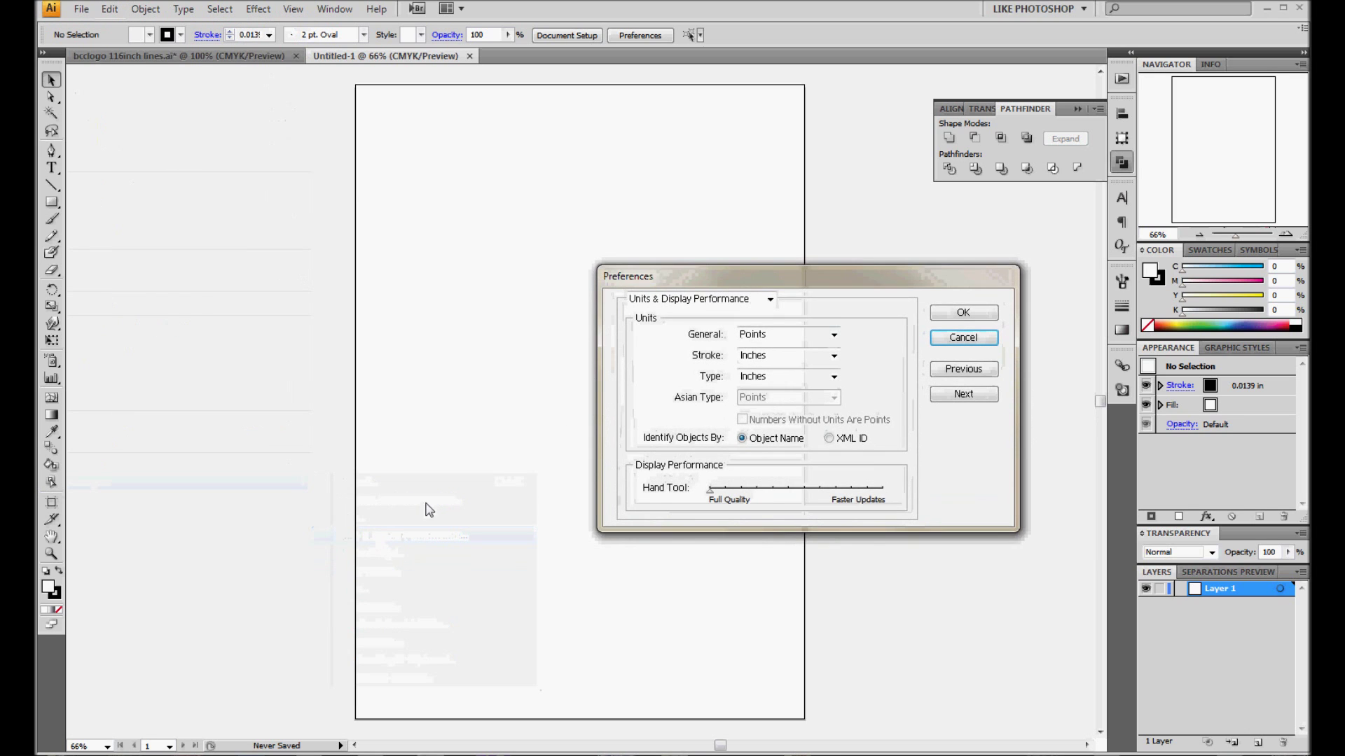
{"action": "left_click", "coordinate": [792, 335]}
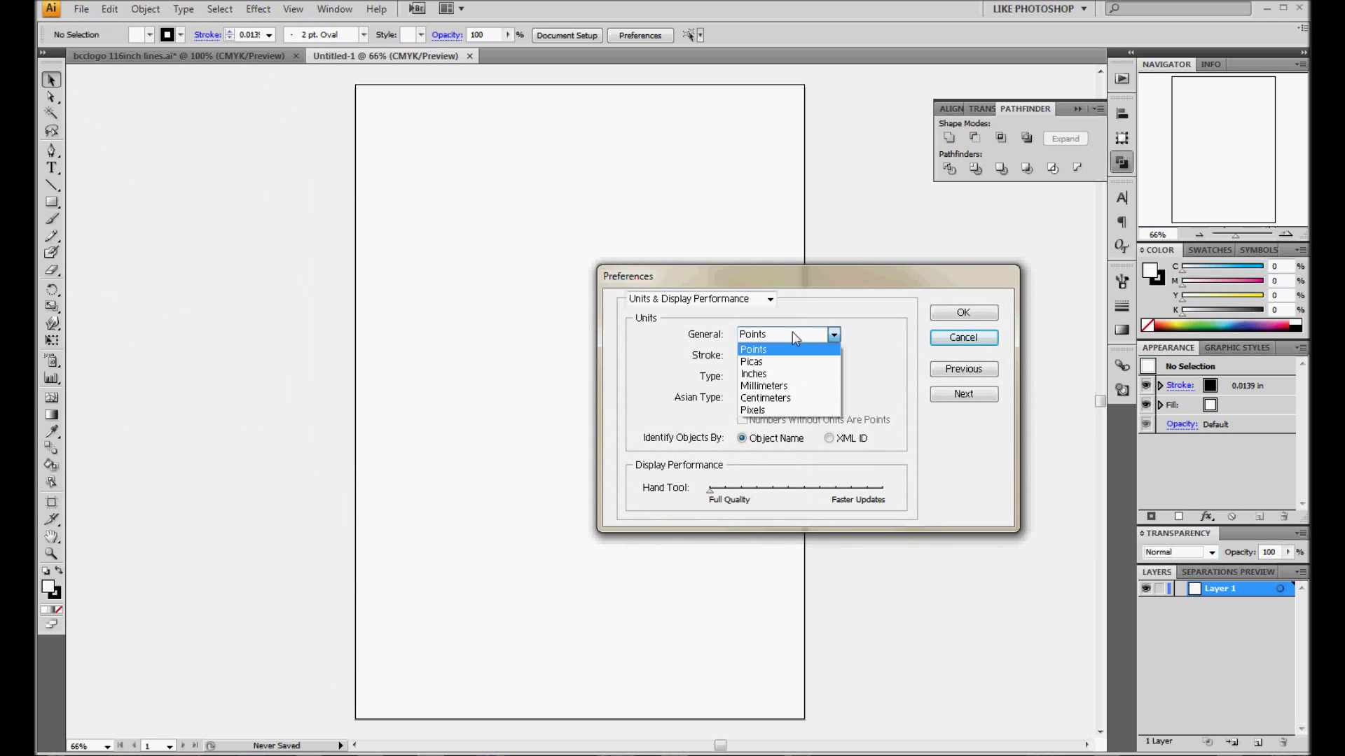
{"action": "left_click", "coordinate": [779, 375]}
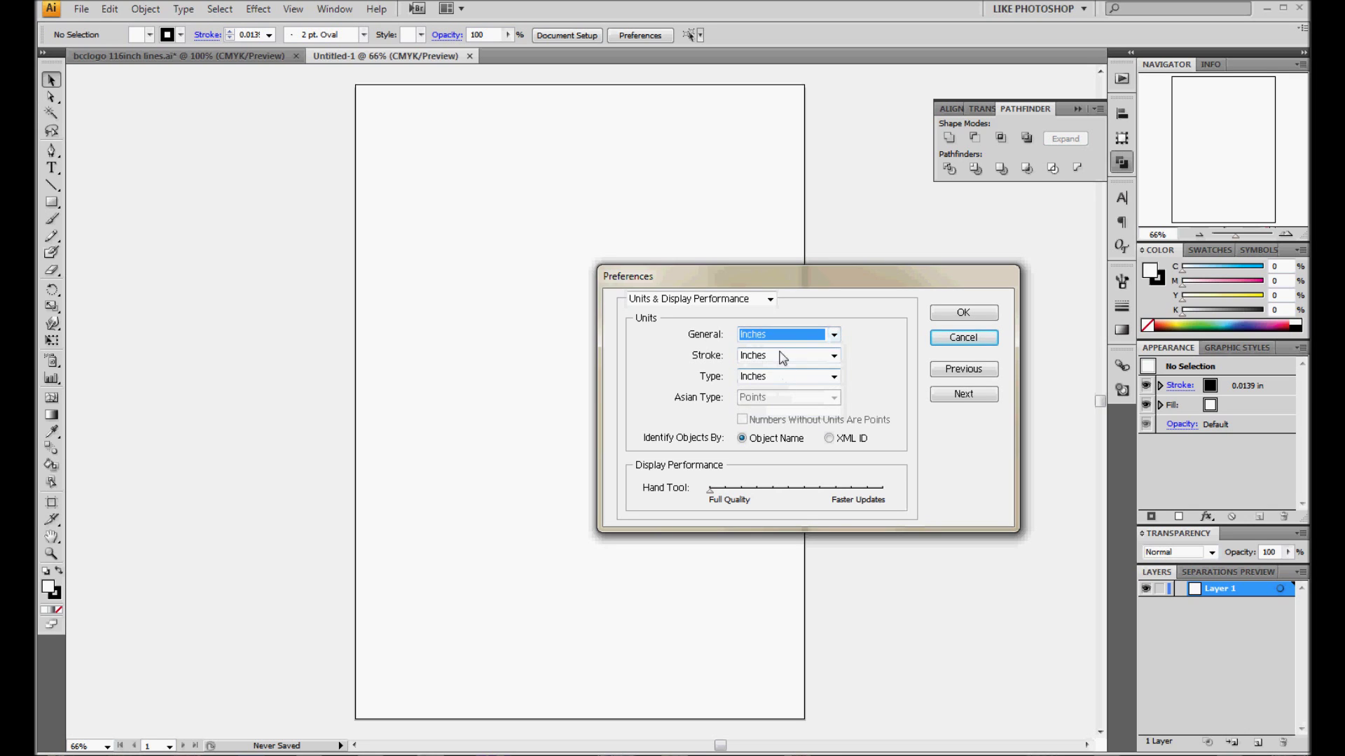
{"action": "left_click", "coordinate": [782, 356]}
{"action": "left_click", "coordinate": [835, 313]}
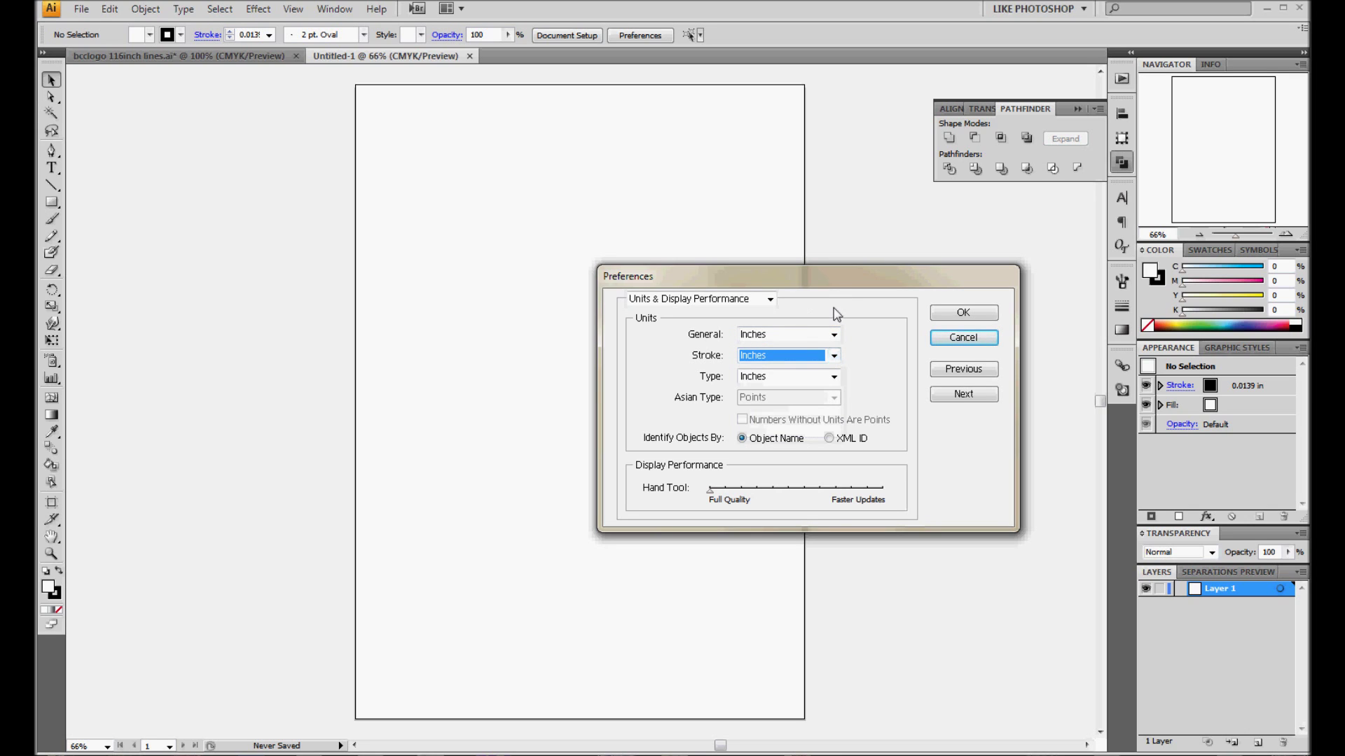
{"action": "left_click", "coordinate": [962, 315]}
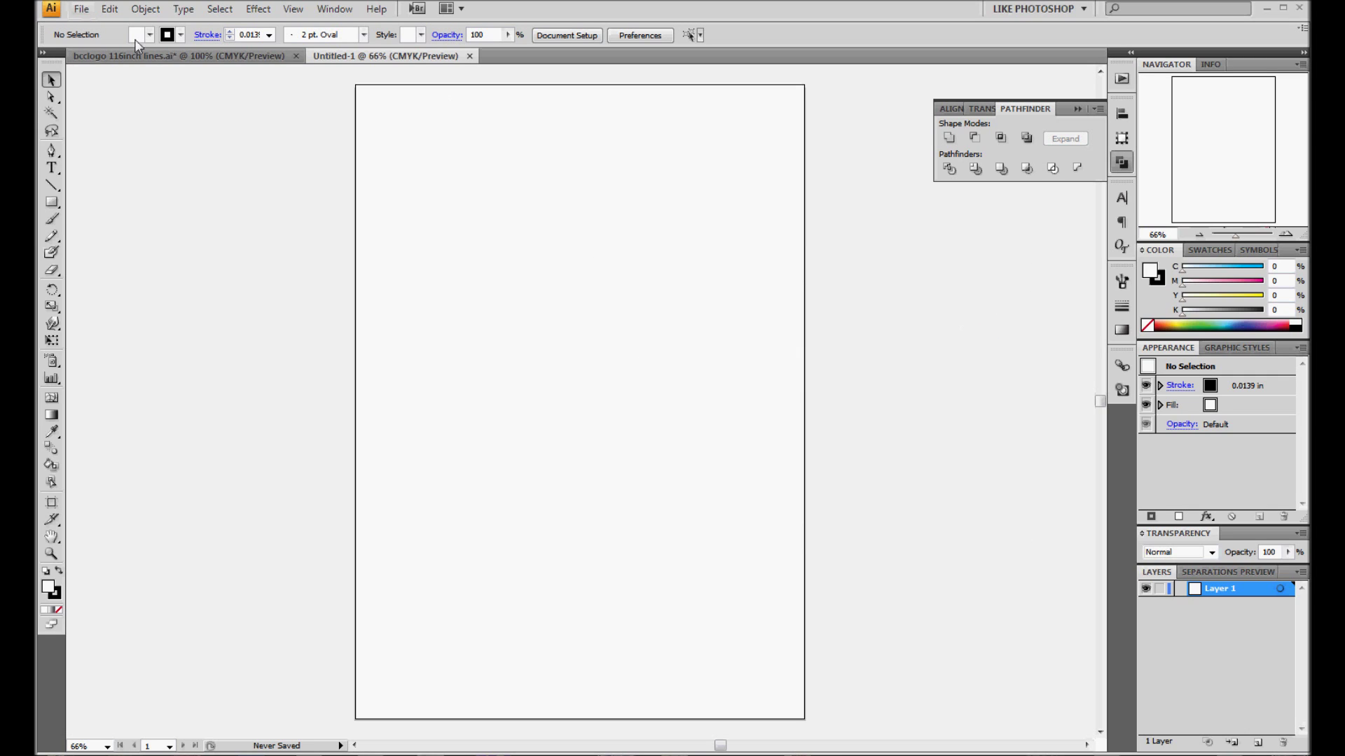
Create a new square document with Width 12 in and Height 12 in.
{"action": "left_click", "coordinate": [81, 10]}
{"action": "left_click", "coordinate": [82, 33]}
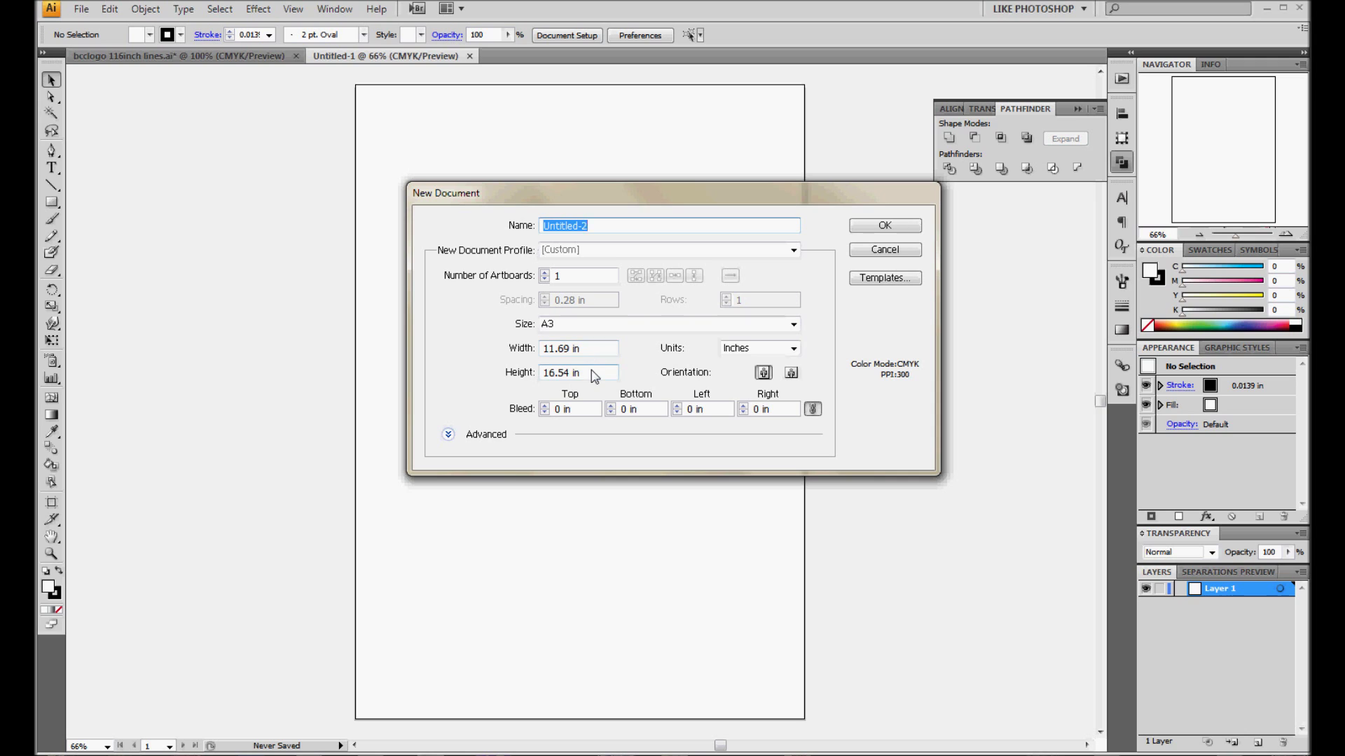
{"action": "double_click", "coordinate": [590, 350]}
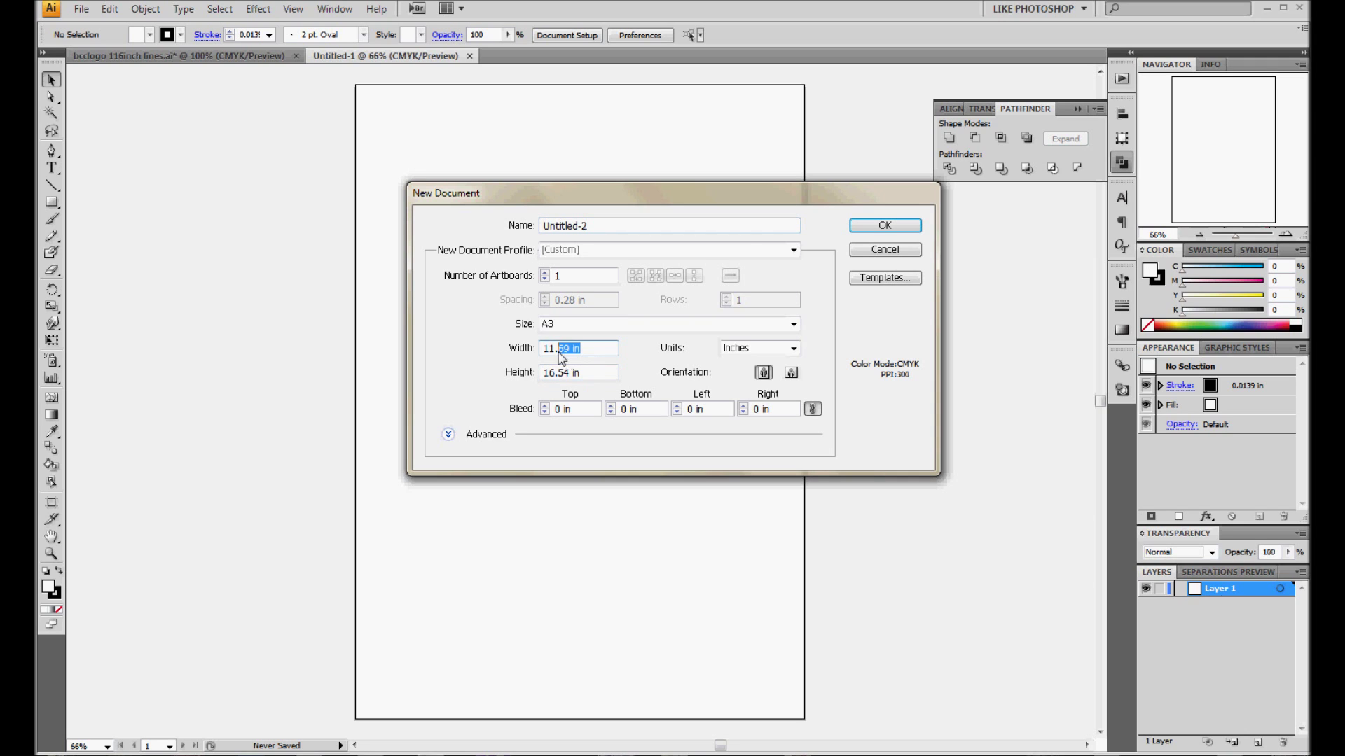
{"action": "type", "text": "12"}
{"action": "key", "text": "Tab"}
{"action": "type", "text": "12"}
{"action": "left_click", "coordinate": [879, 227]}
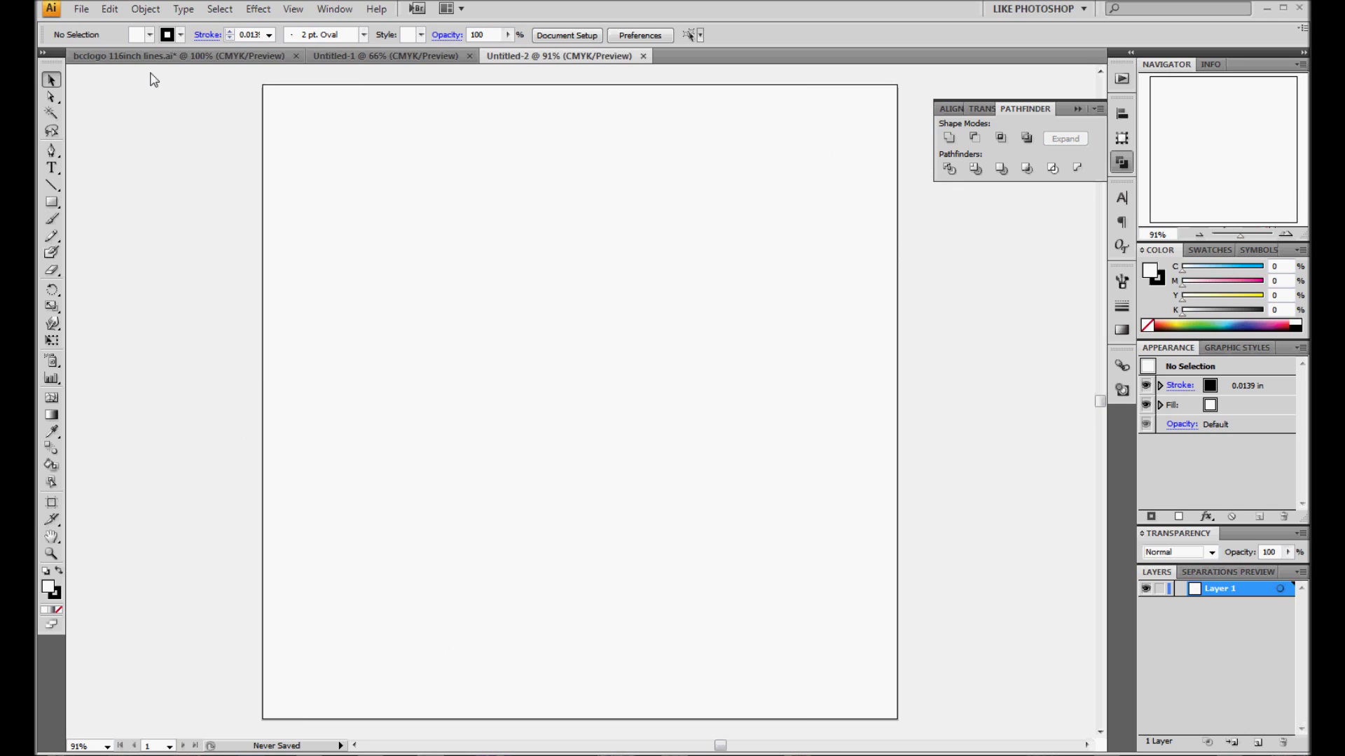
Set the fill colour to None in the Control bar.
{"action": "left_click", "coordinate": [151, 35]}
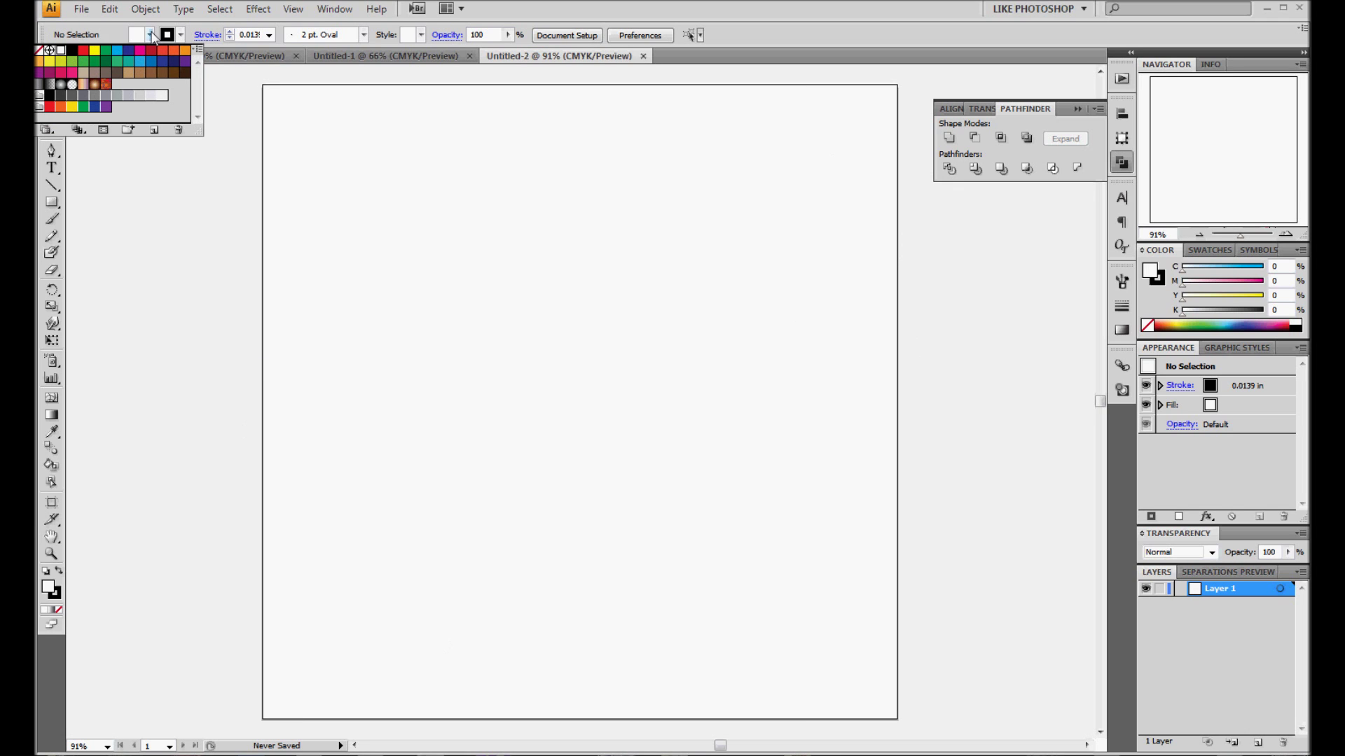
{"action": "left_click", "coordinate": [39, 50]}
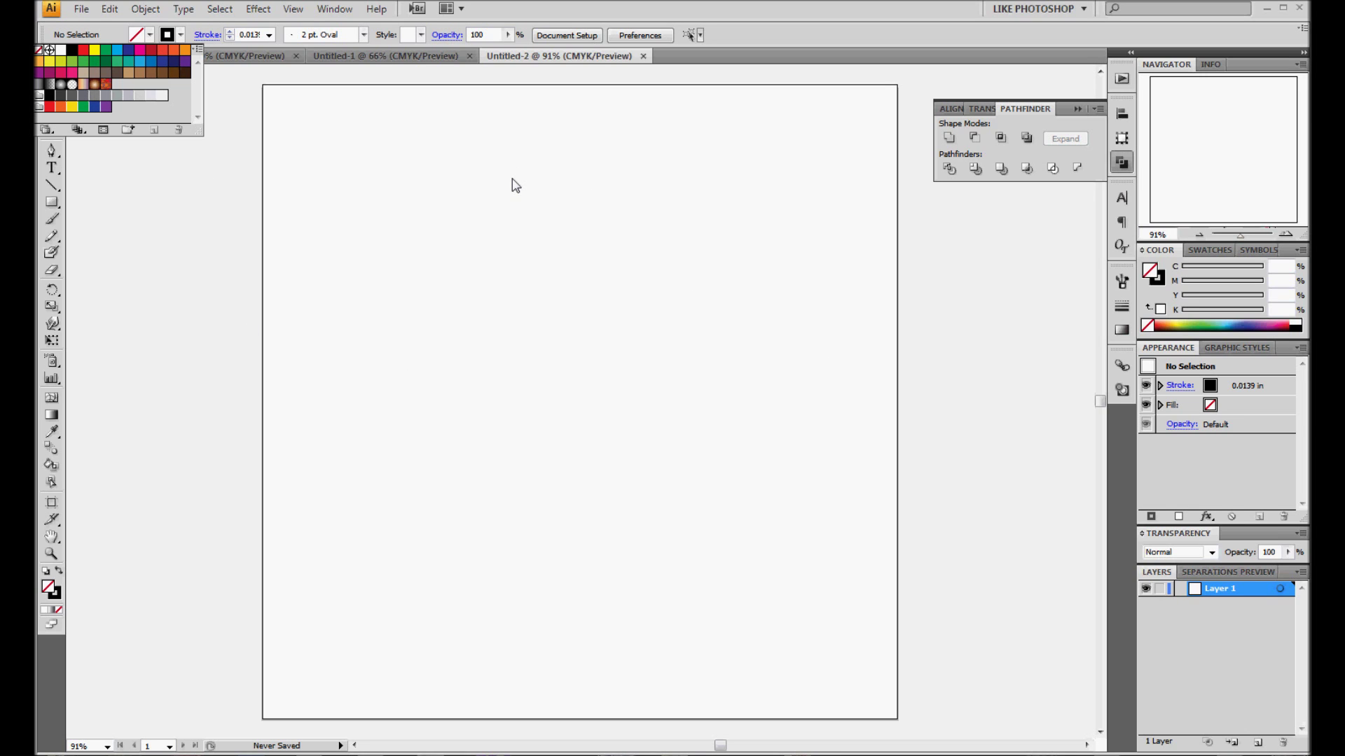
{"action": "left_click", "coordinate": [288, 10]}
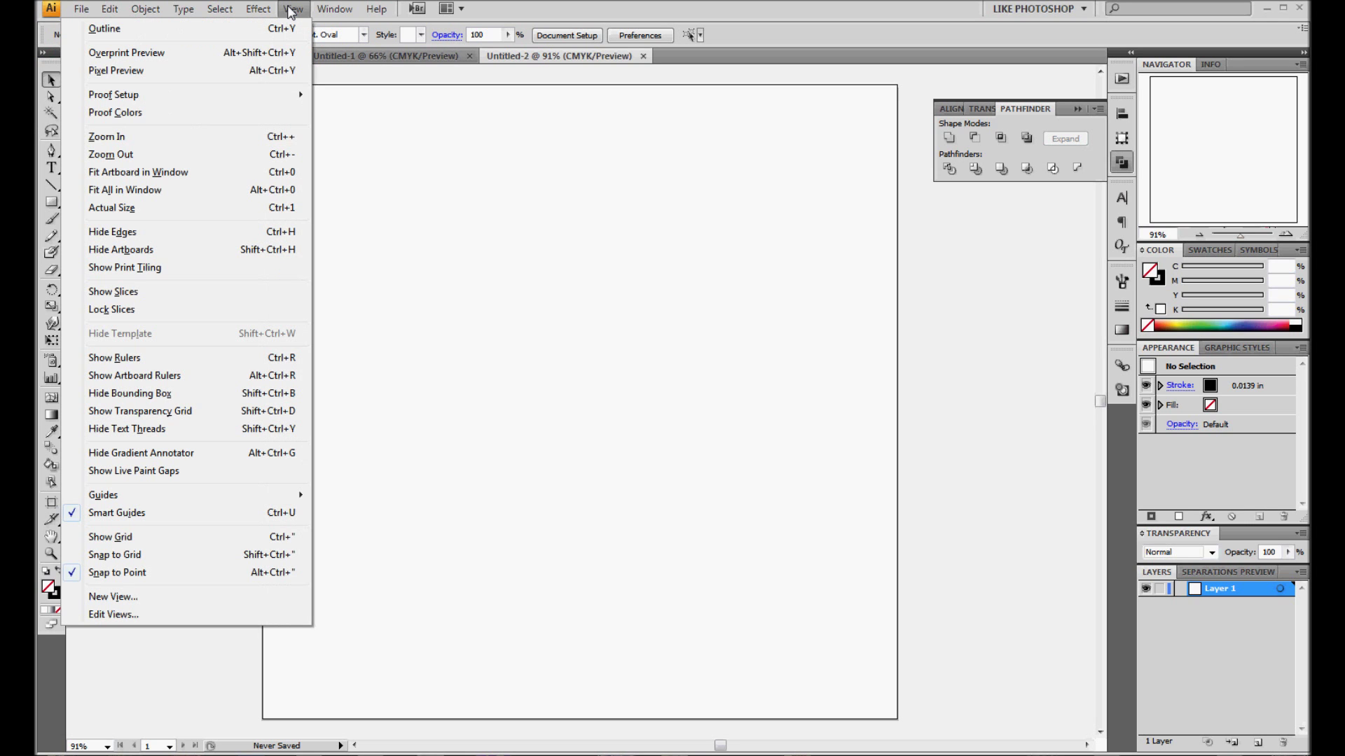
Display the grid over the 12 in square artboard.
{"action": "left_click", "coordinate": [109, 541]}
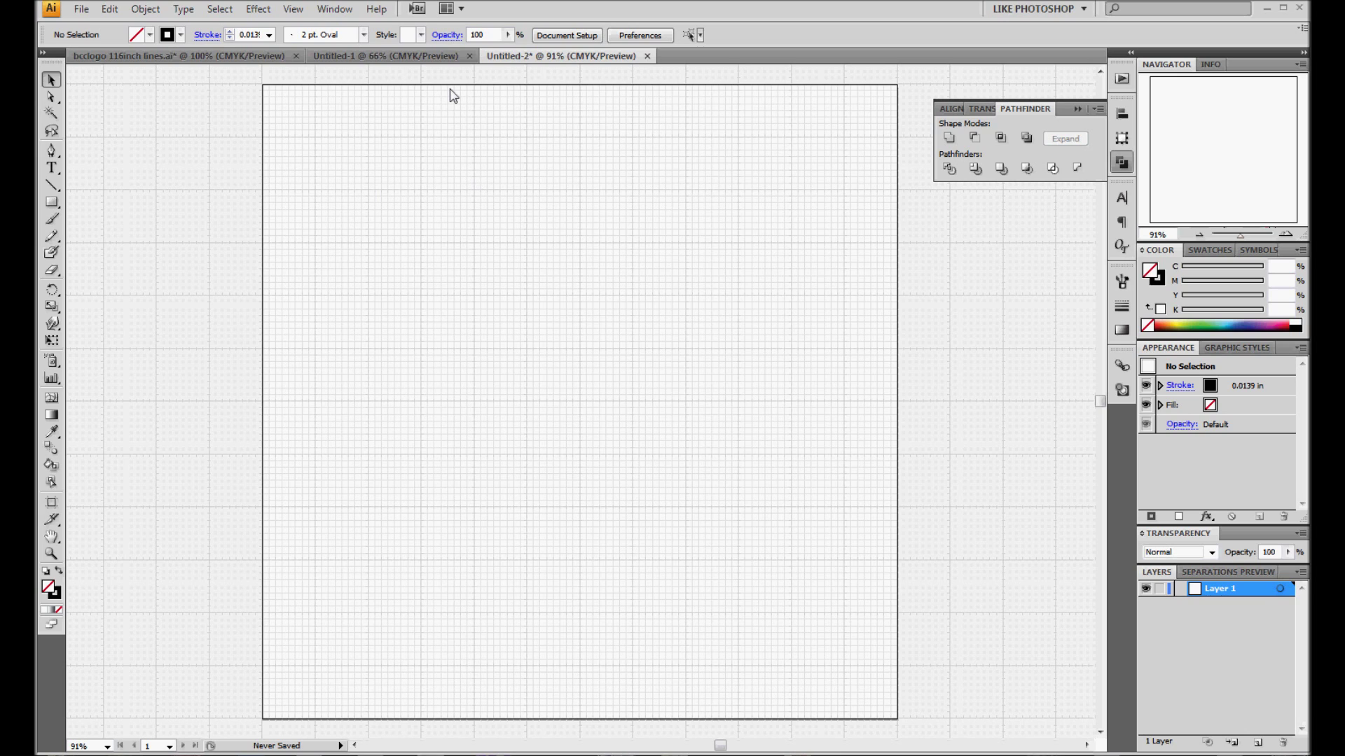
{"action": "left_click", "coordinate": [331, 10]}
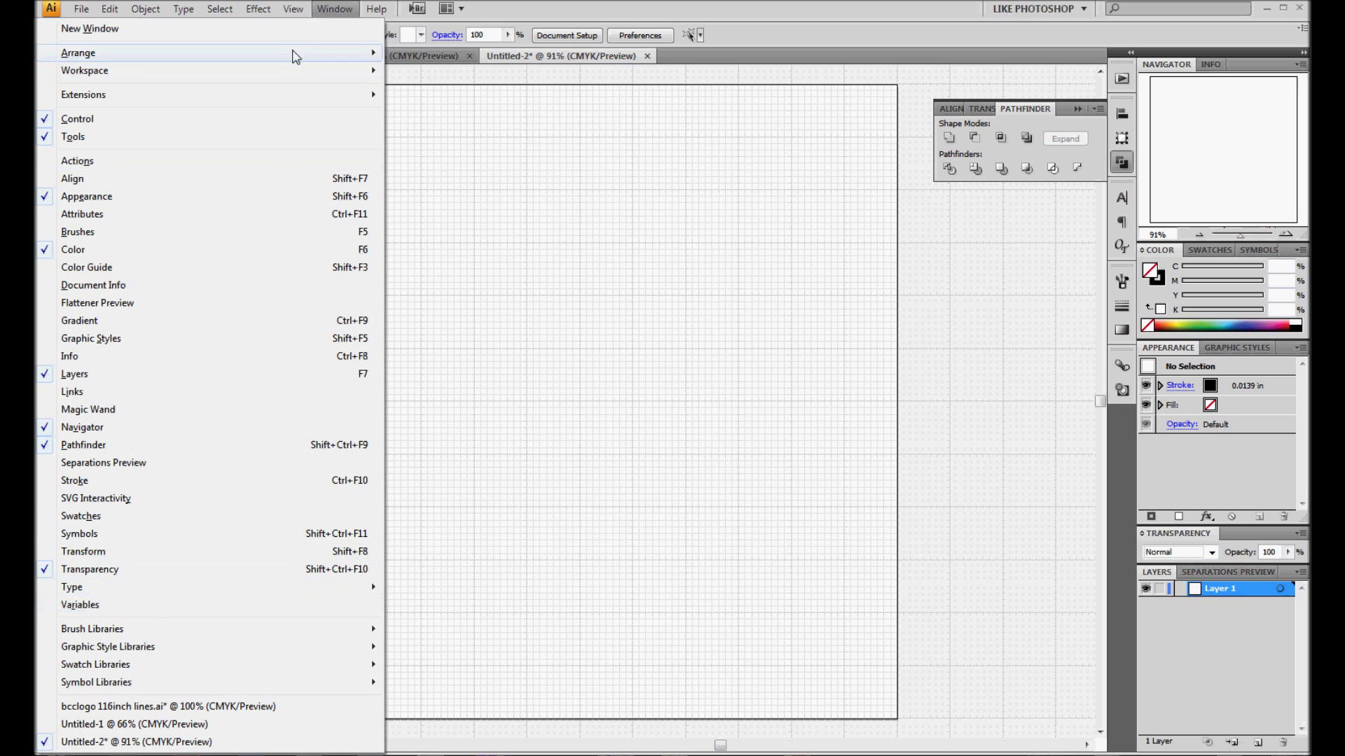
{"action": "mouse_move", "coordinate": [295, 14]}
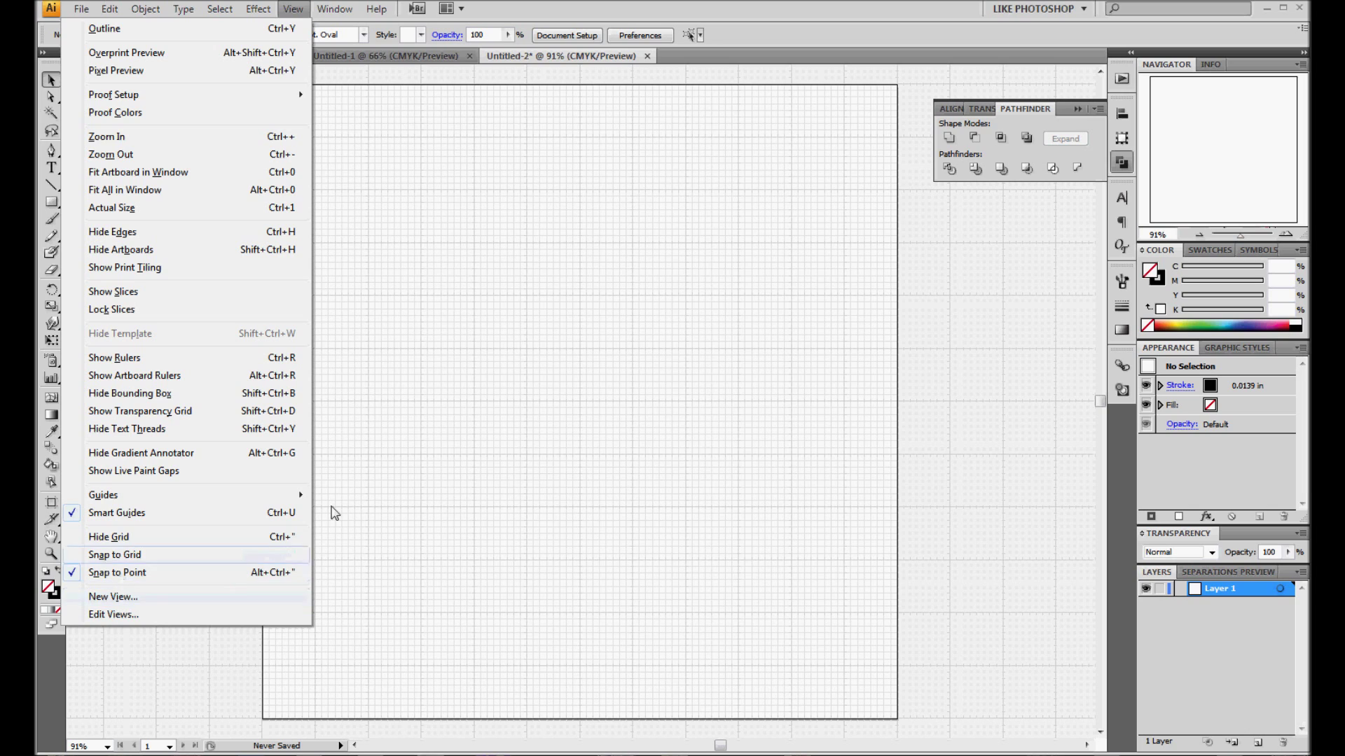
{"action": "left_click", "coordinate": [920, 19]}
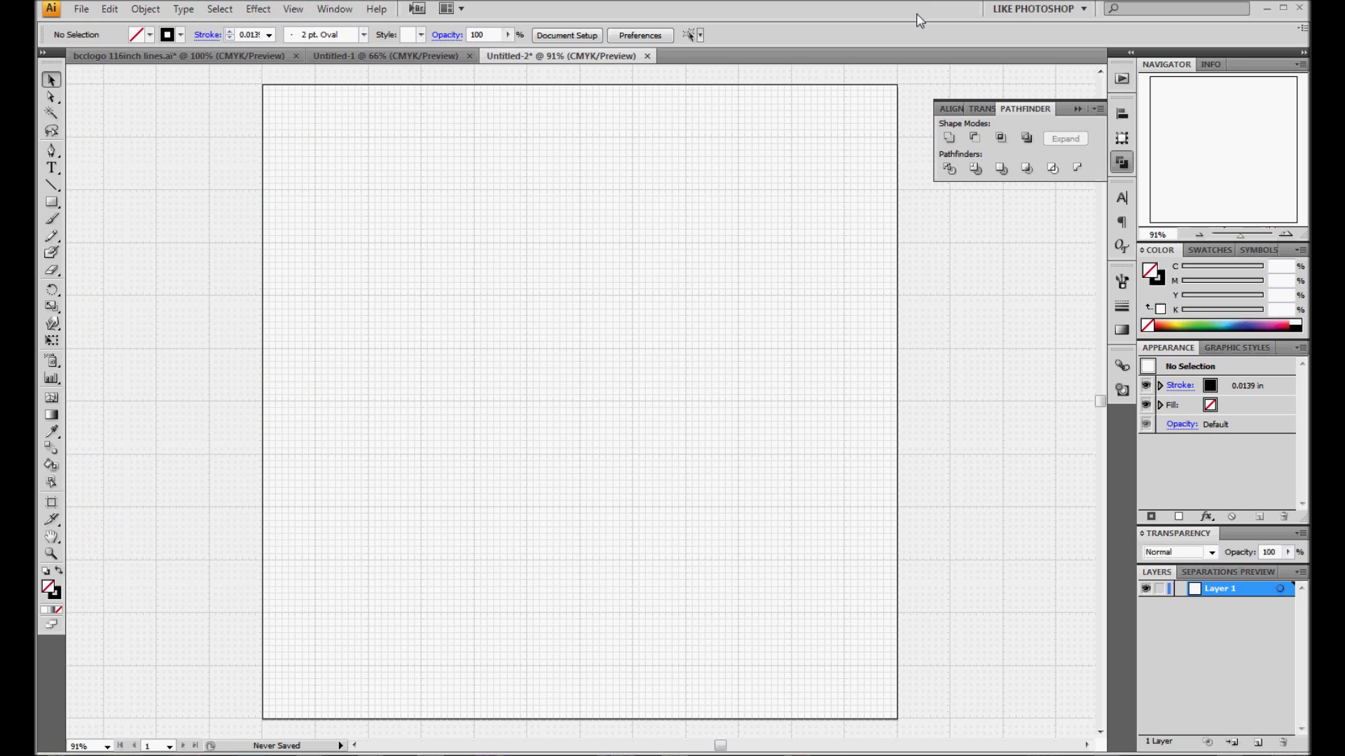
{"action": "left_click", "coordinate": [52, 206]}
Draw a roughly 10 in square border rectangle and enable Snap to Grid.
{"action": "left_click_drag", "start_coordinate": [316, 138], "coordinate": [846, 671]}
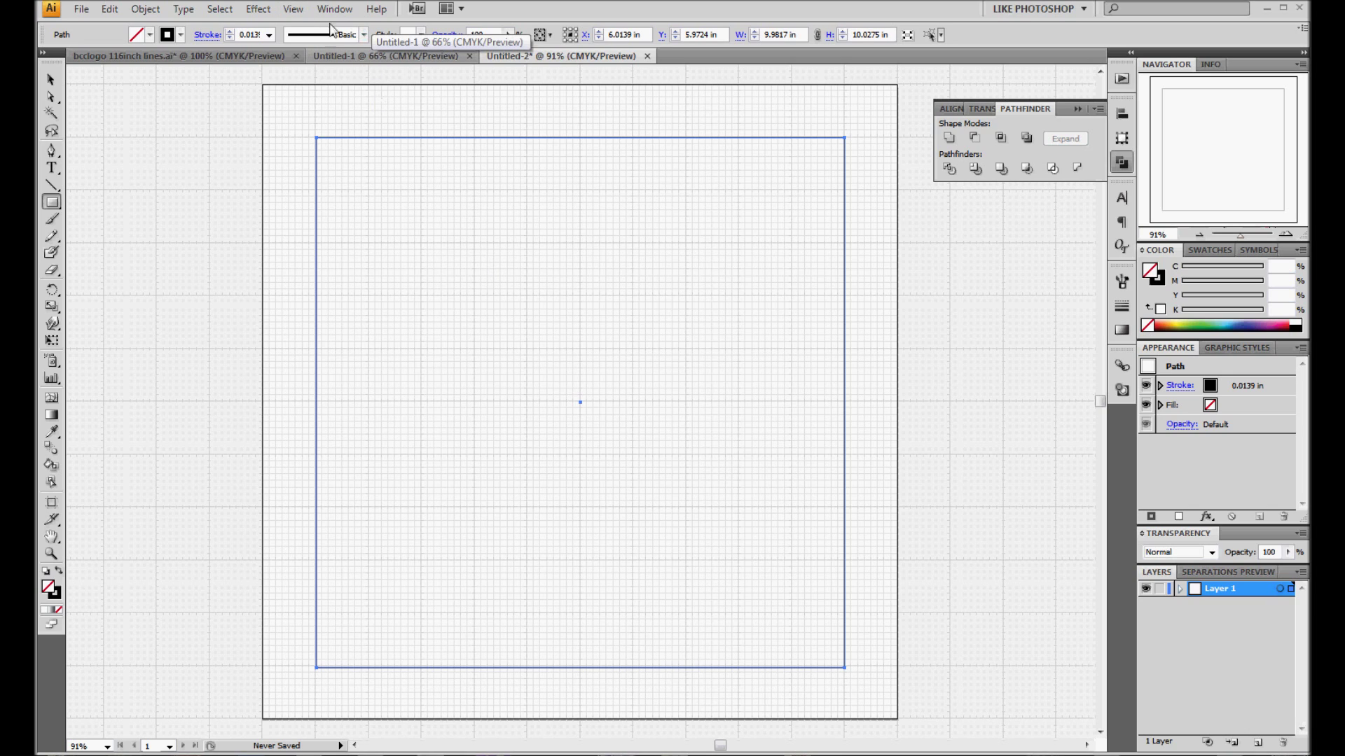
{"action": "left_click", "coordinate": [334, 8]}
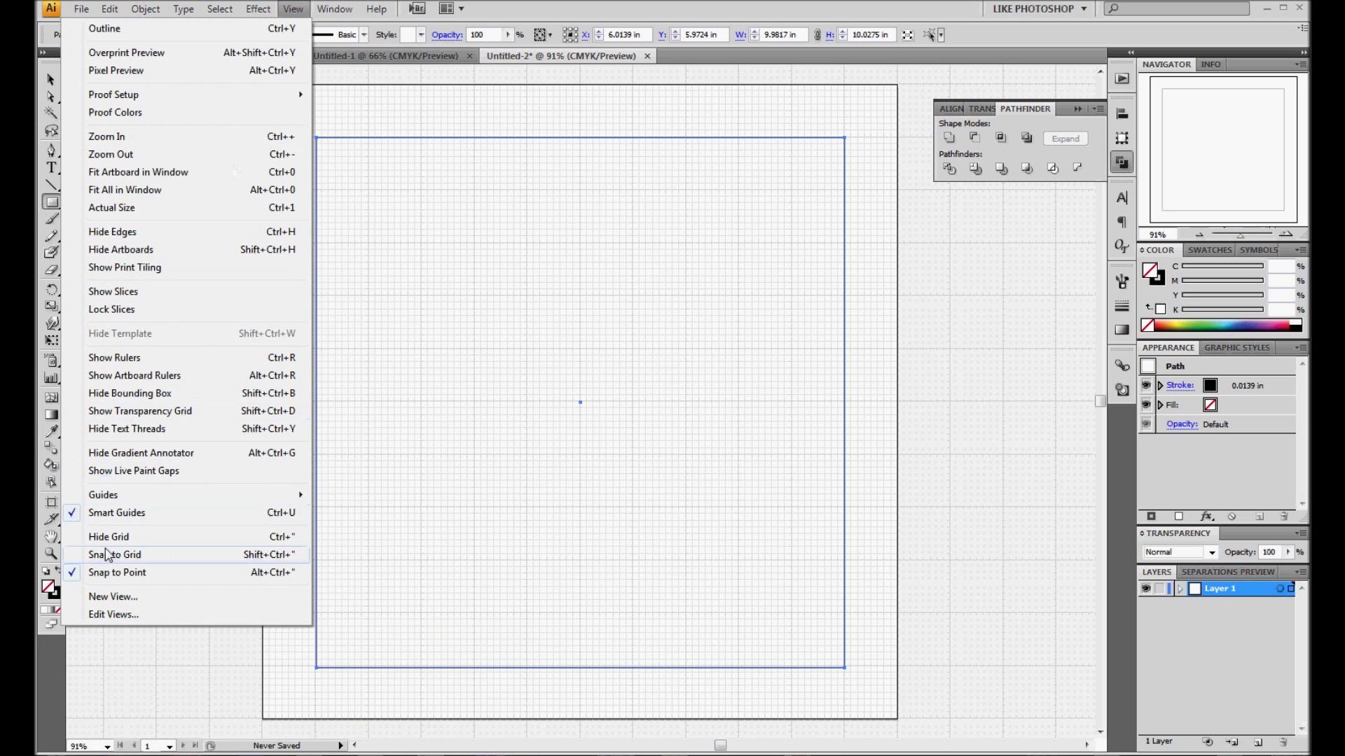
{"action": "left_click", "coordinate": [119, 553]}
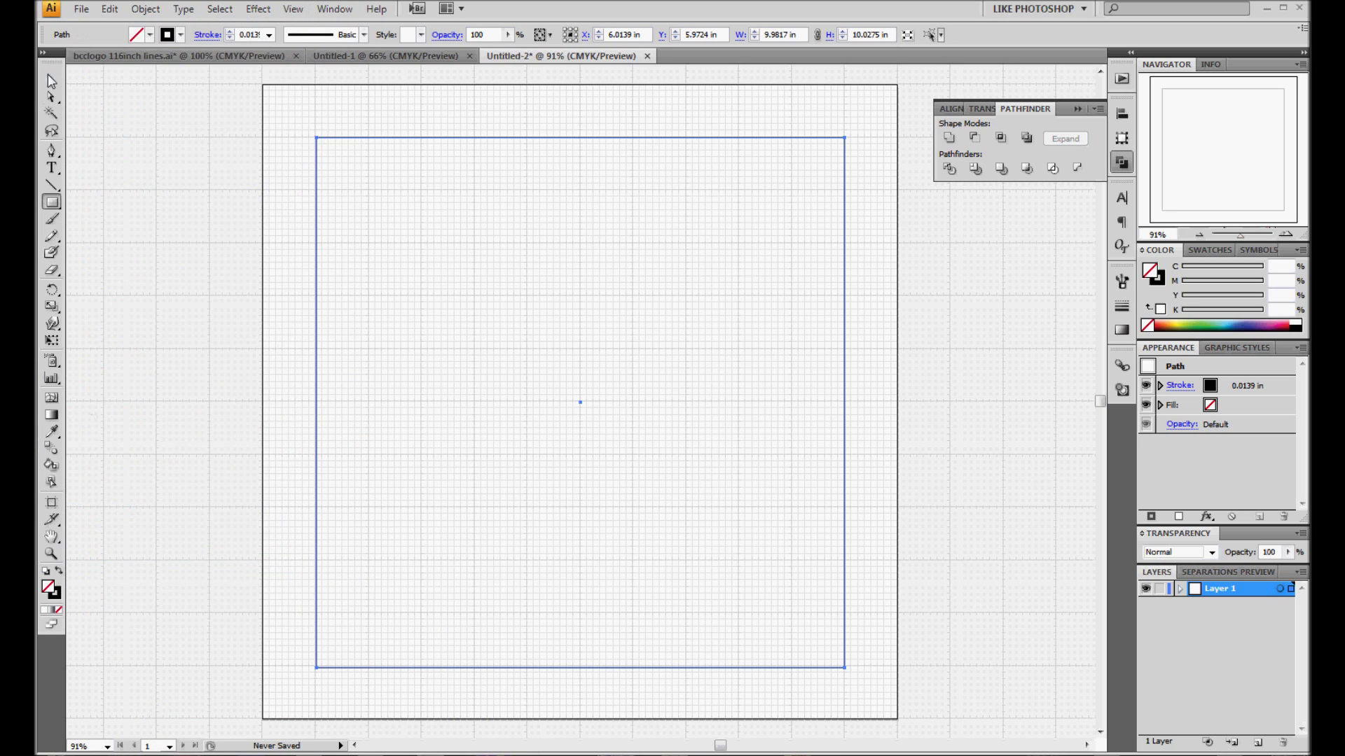
{"action": "left_click", "coordinate": [51, 96]}
{"action": "left_click", "coordinate": [51, 79]}
{"action": "left_click_drag", "start_coordinate": [582, 666], "coordinate": [584, 667]}
{"action": "mouse_move", "coordinate": [846, 409]}
{"action": "left_mouse_down"}
{"action": "mouse_move", "coordinate": [867, 411]}
{"action": "mouse_move", "coordinate": [847, 409]}
{"action": "left_mouse_up"}
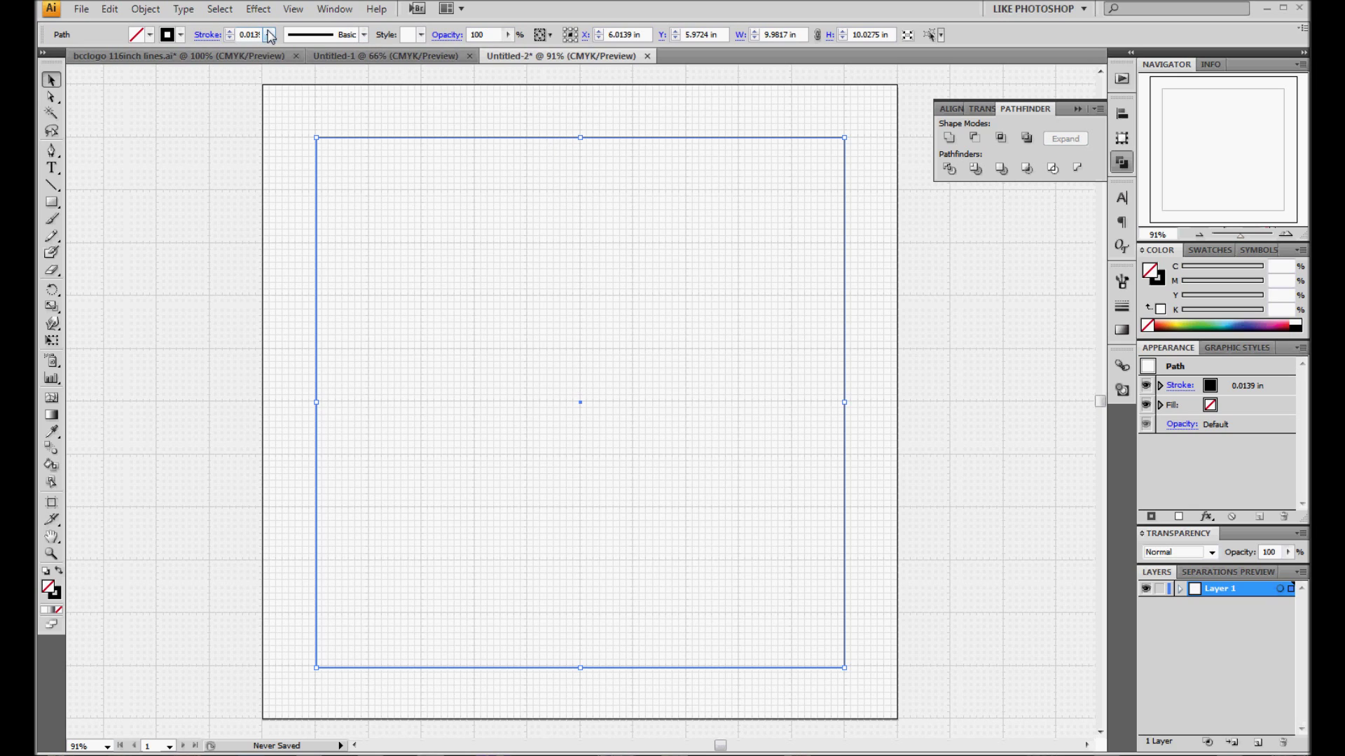
Give the square border a 0.0625 in stroke weight, then deselect it.
{"action": "left_click", "coordinate": [270, 35]}
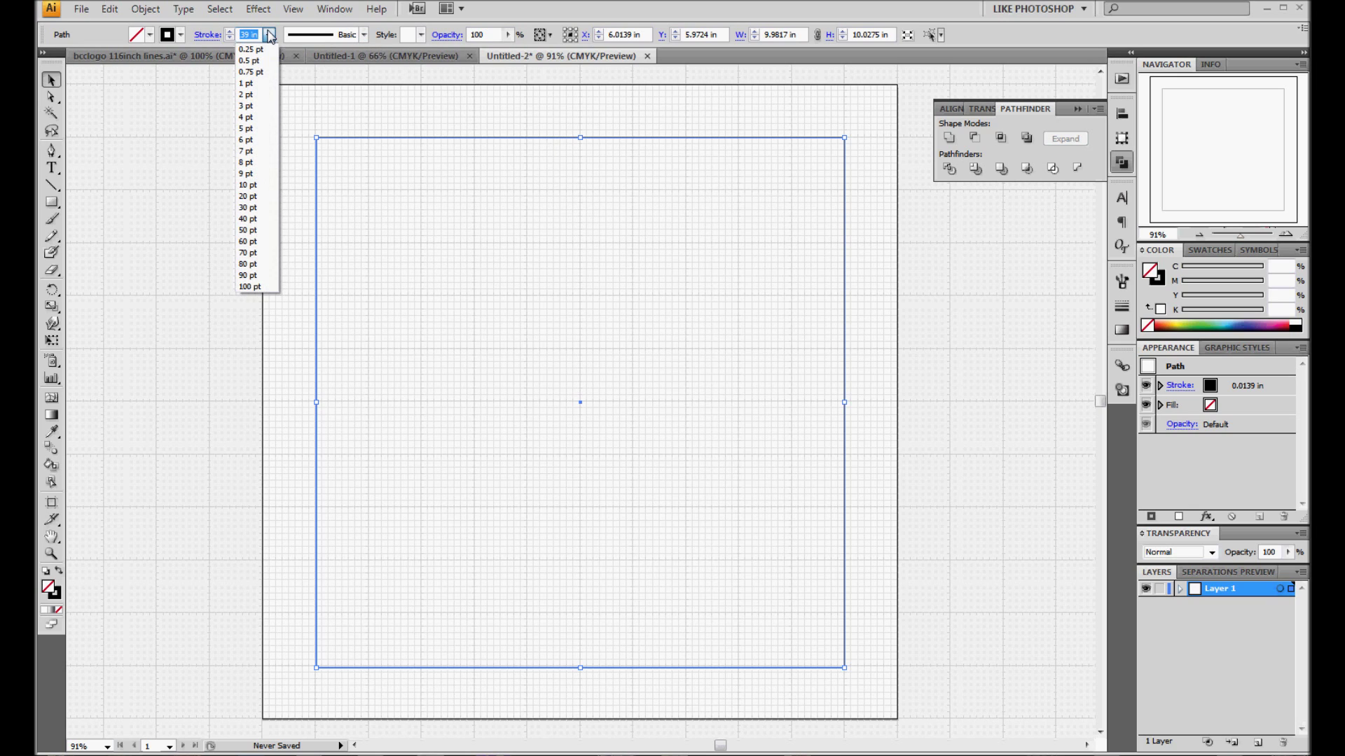
{"action": "key", "text": "BackSpace"}
{"action": "type", "text": ".0625"}
{"action": "key", "text": "Return"}
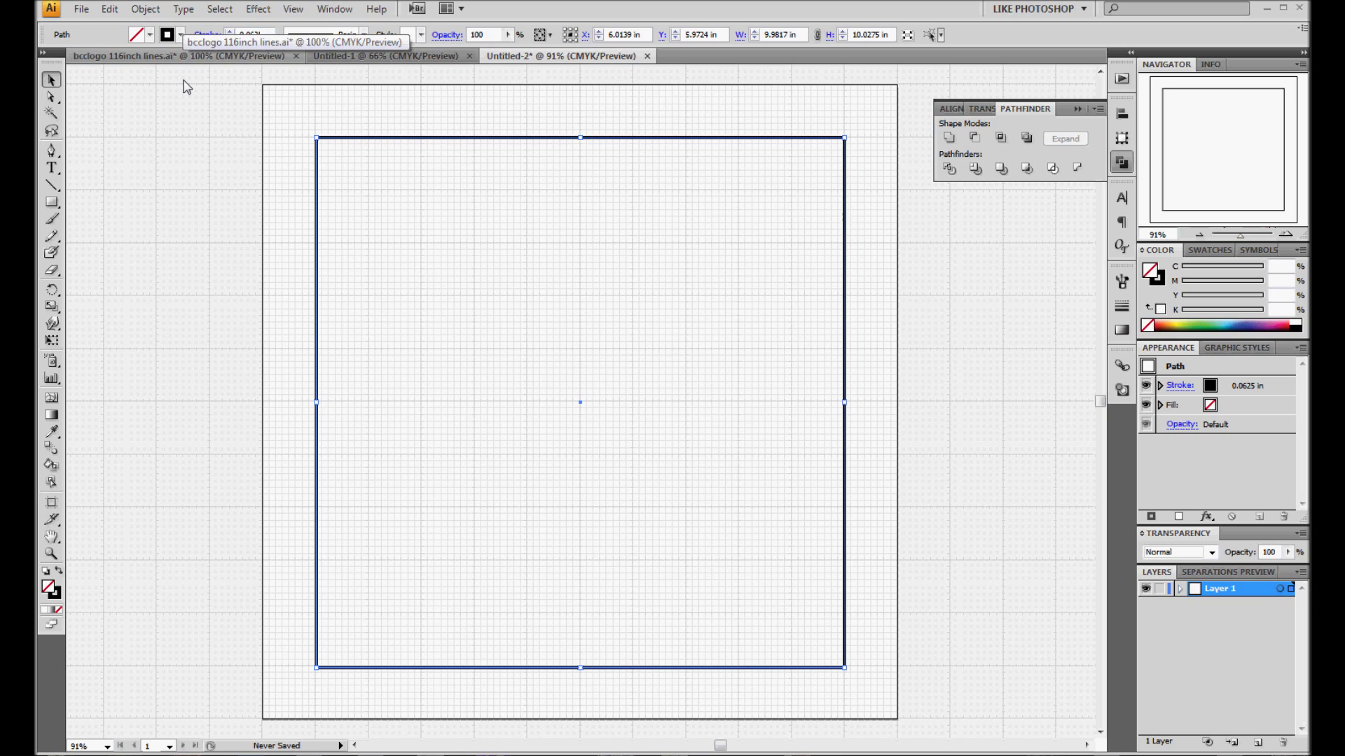
{"action": "left_click", "coordinate": [998, 309]}
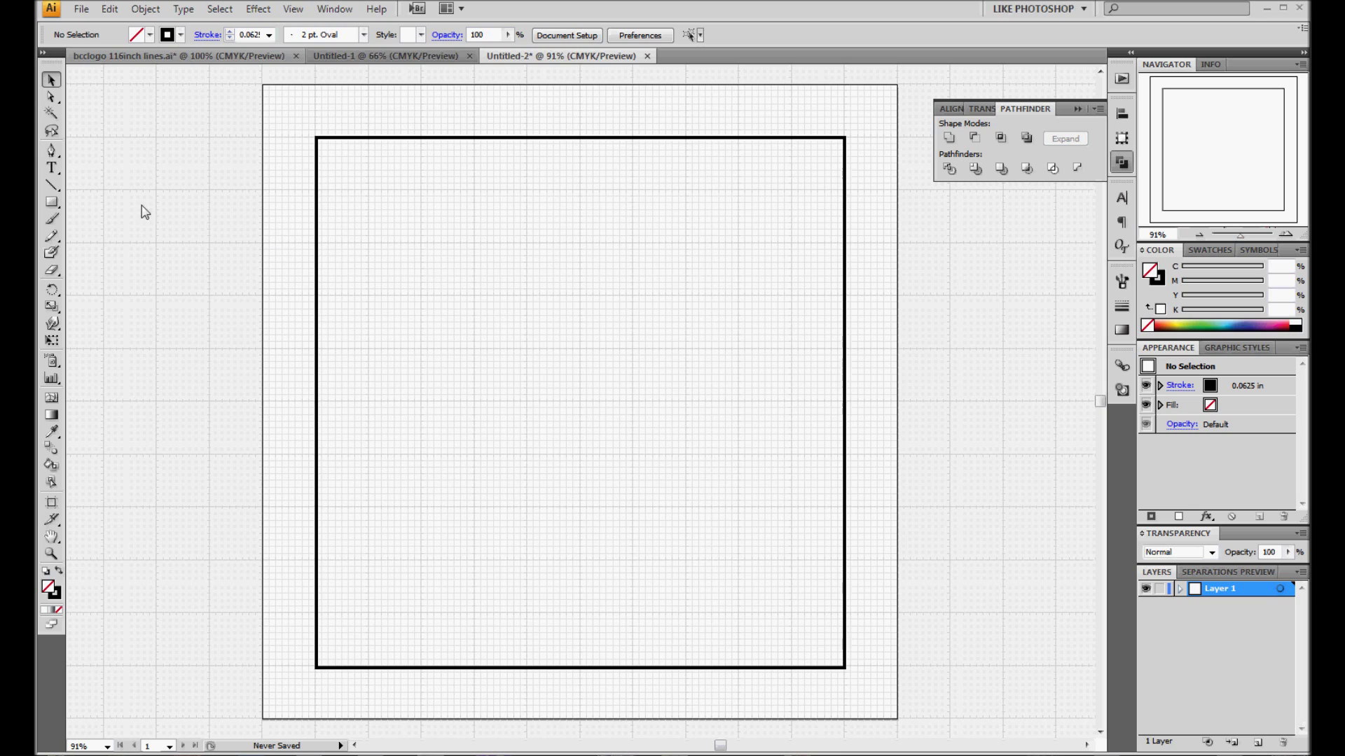
{"action": "left_click", "coordinate": [51, 186]}
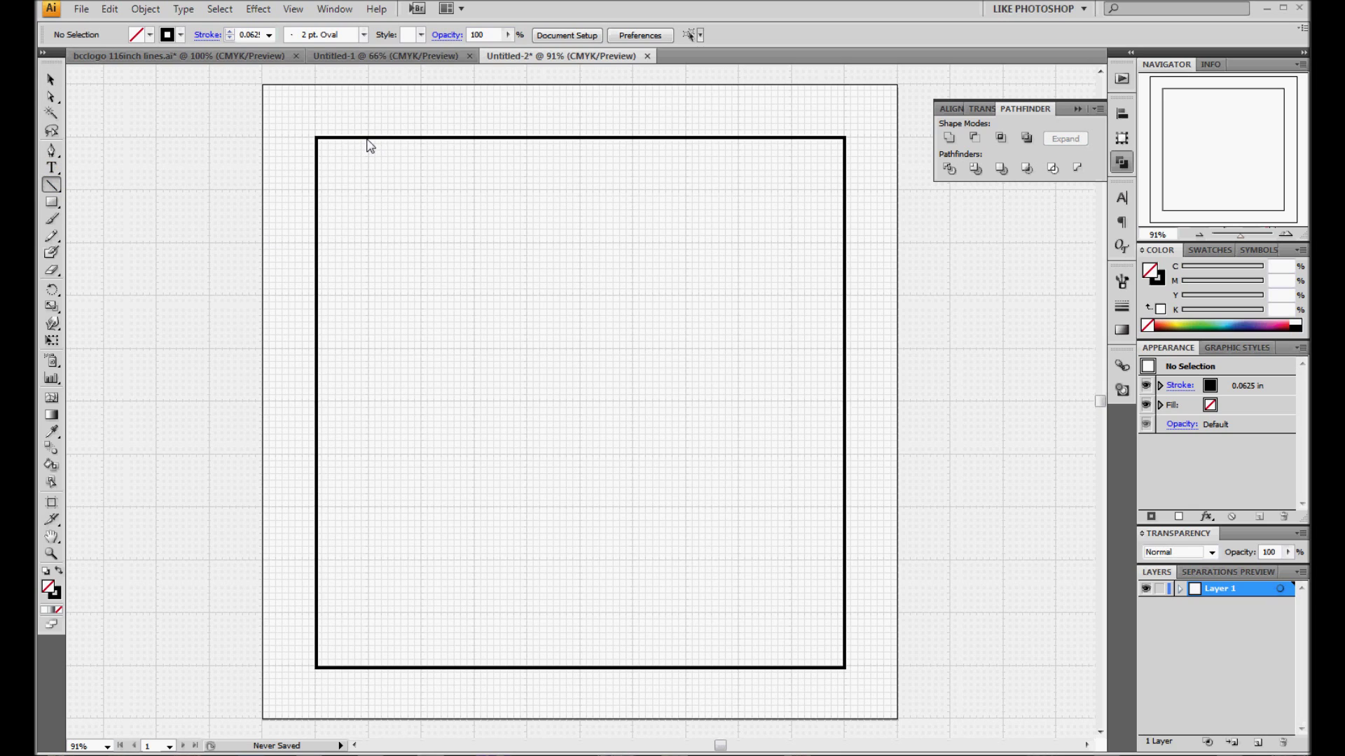
Draw vertical lead lines inside the left and right edges, undoing two stray diagonals.
{"action": "left_click_drag", "start_coordinate": [368, 139], "coordinate": [368, 667]}
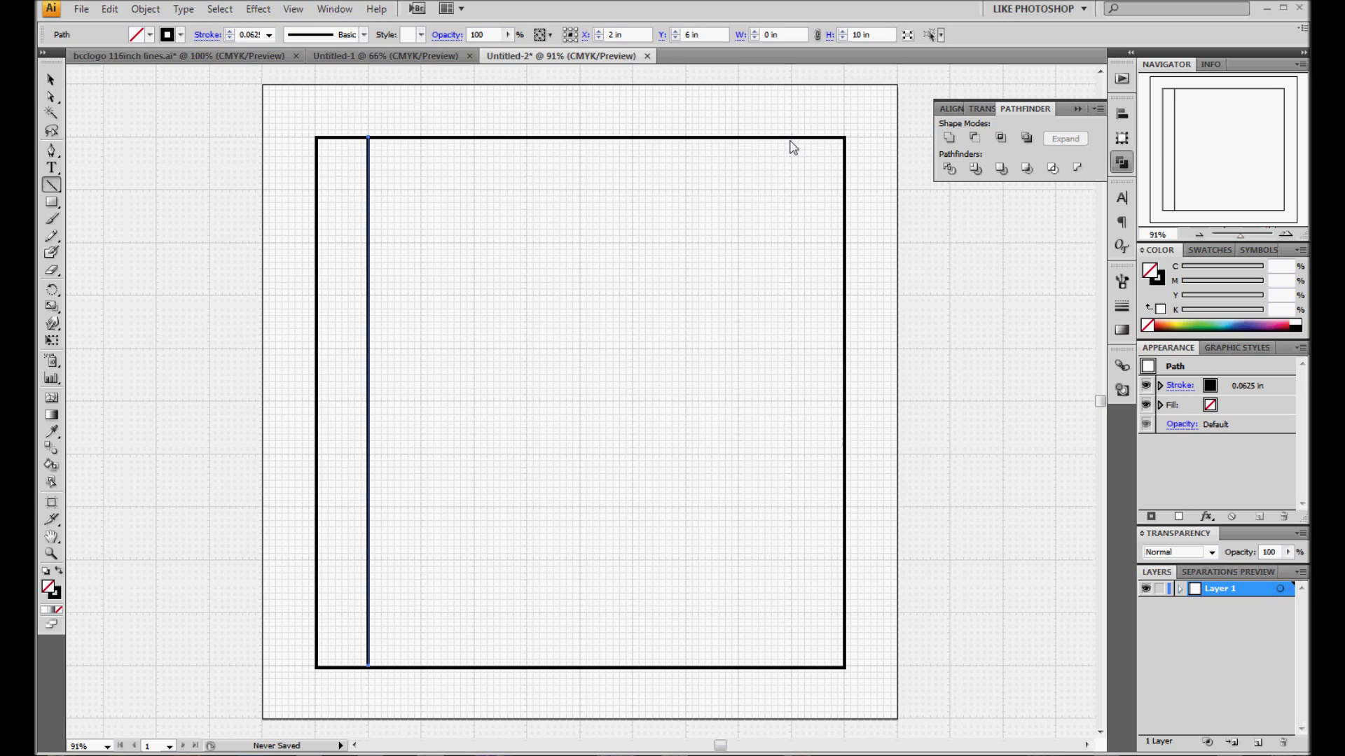
{"action": "left_click_drag", "start_coordinate": [792, 138], "coordinate": [801, 674]}
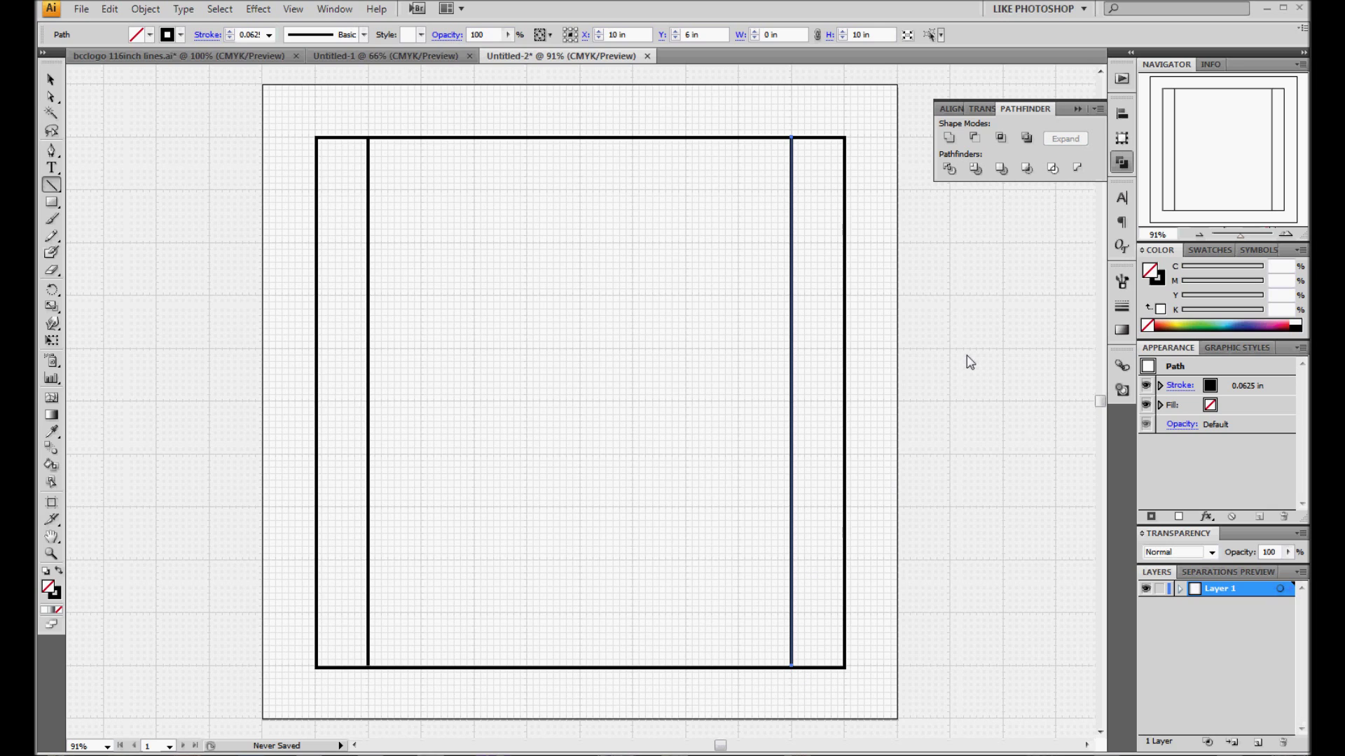
{"action": "left_click_drag", "start_coordinate": [964, 355], "coordinate": [659, 455]}
{"action": "key", "text": "ctrl+z"}
{"action": "left_click_drag", "start_coordinate": [594, 427], "coordinate": [1012, 296]}
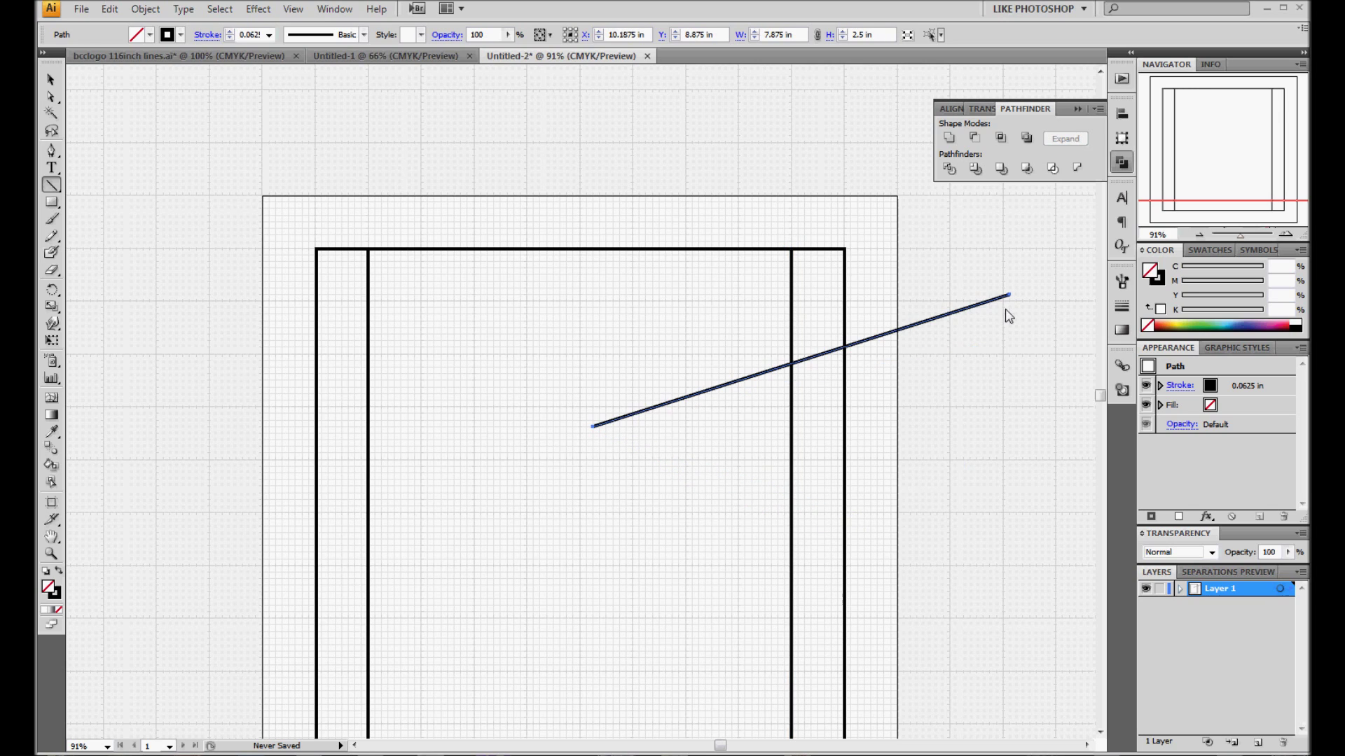
{"action": "key", "text": "ctrl+z"}
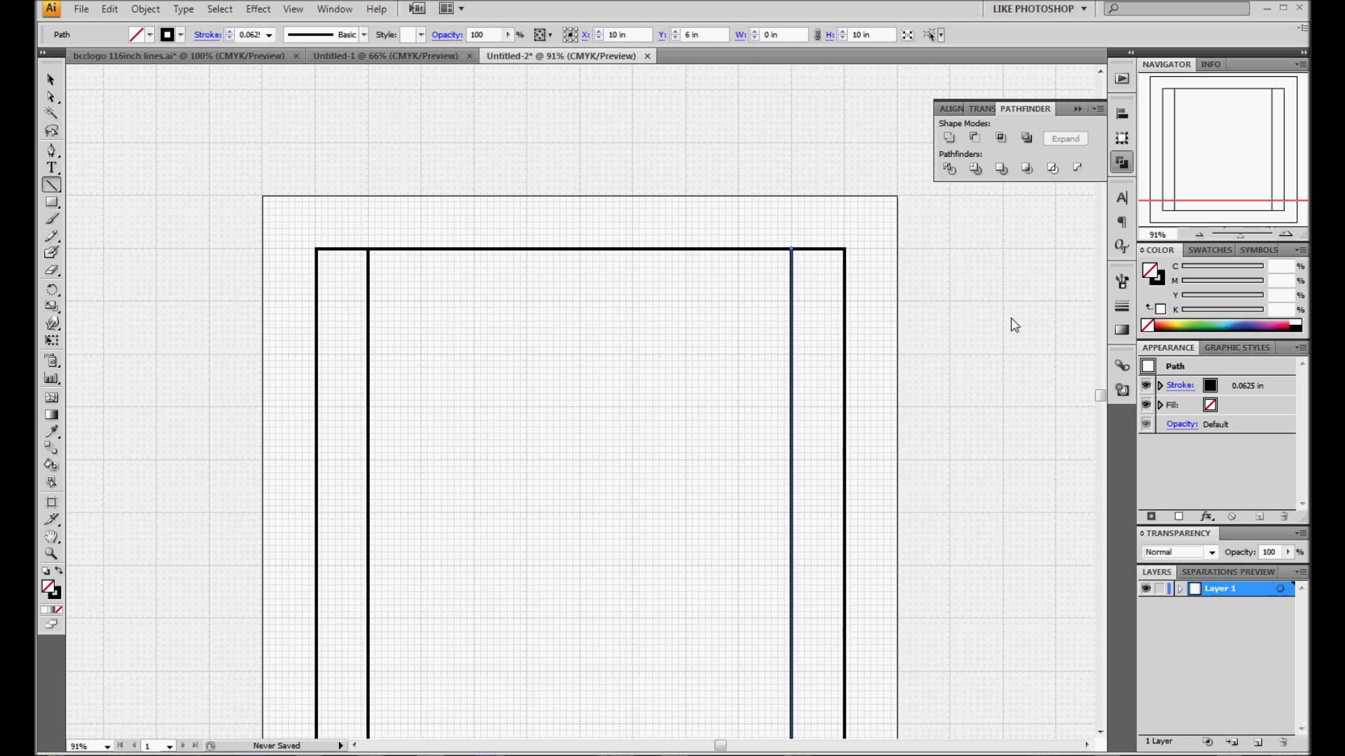
Zoom in and out to check the vertical lead lines' alignment.
{"action": "key", "text": "ctrl+minus"}
{"action": "key", "text": "ctrl+plus"}
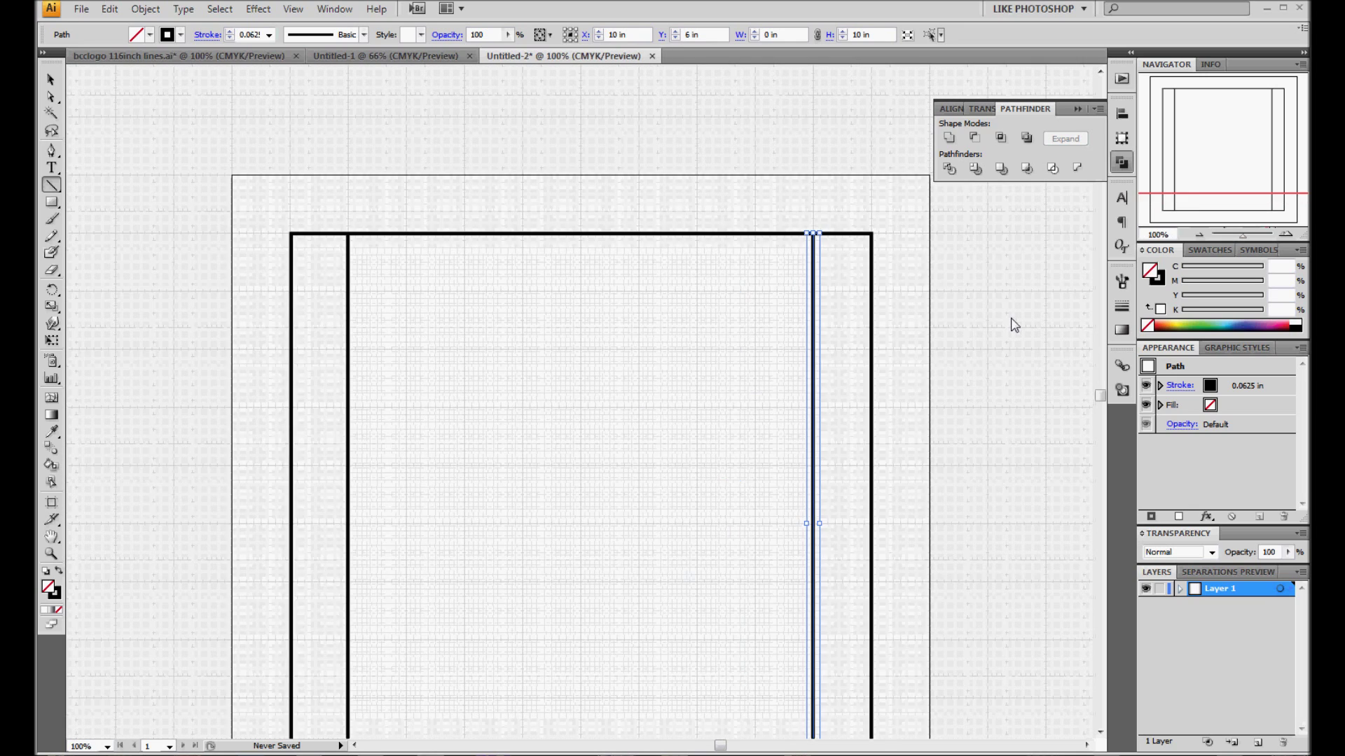
{"action": "key", "text": "ctrl+plus"}
{"action": "key", "text": "ctrl+minus"}
{"action": "key", "text": "ctrl+minus"}
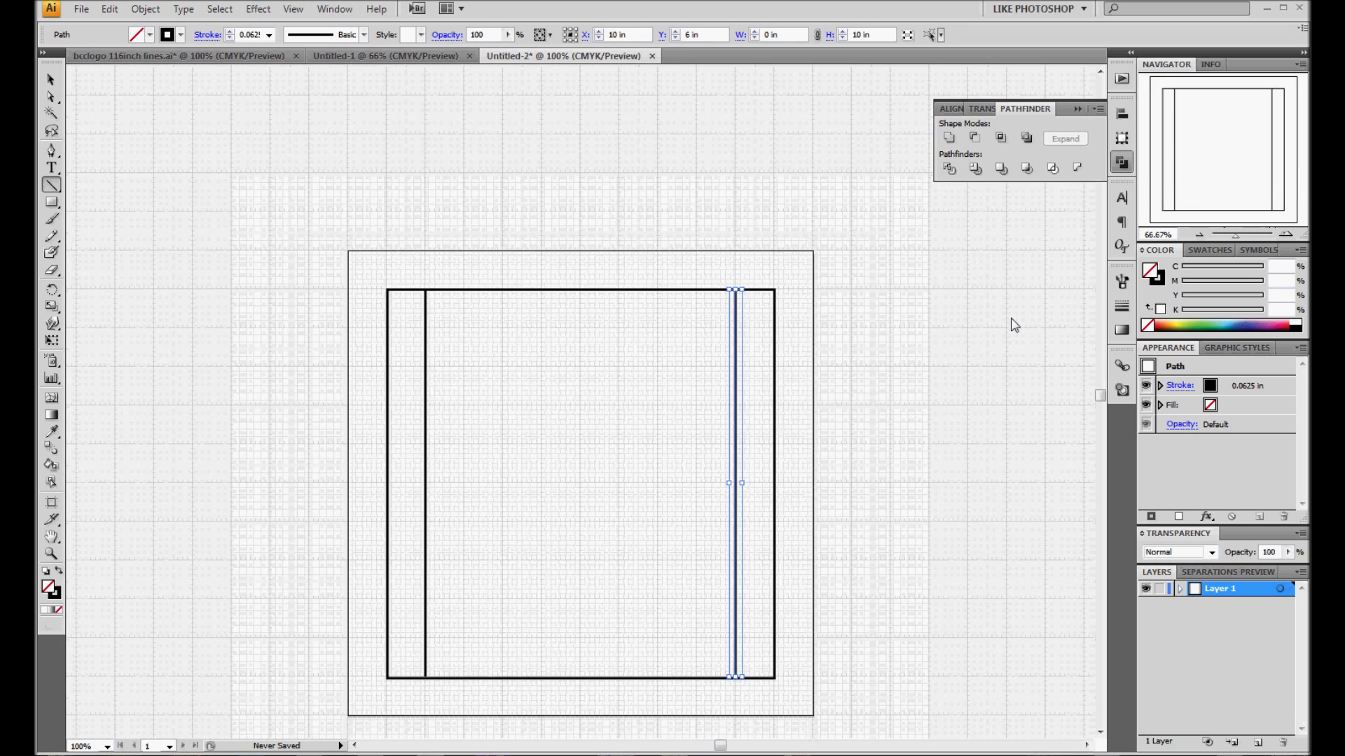
{"action": "key", "text": "ctrl+plus"}
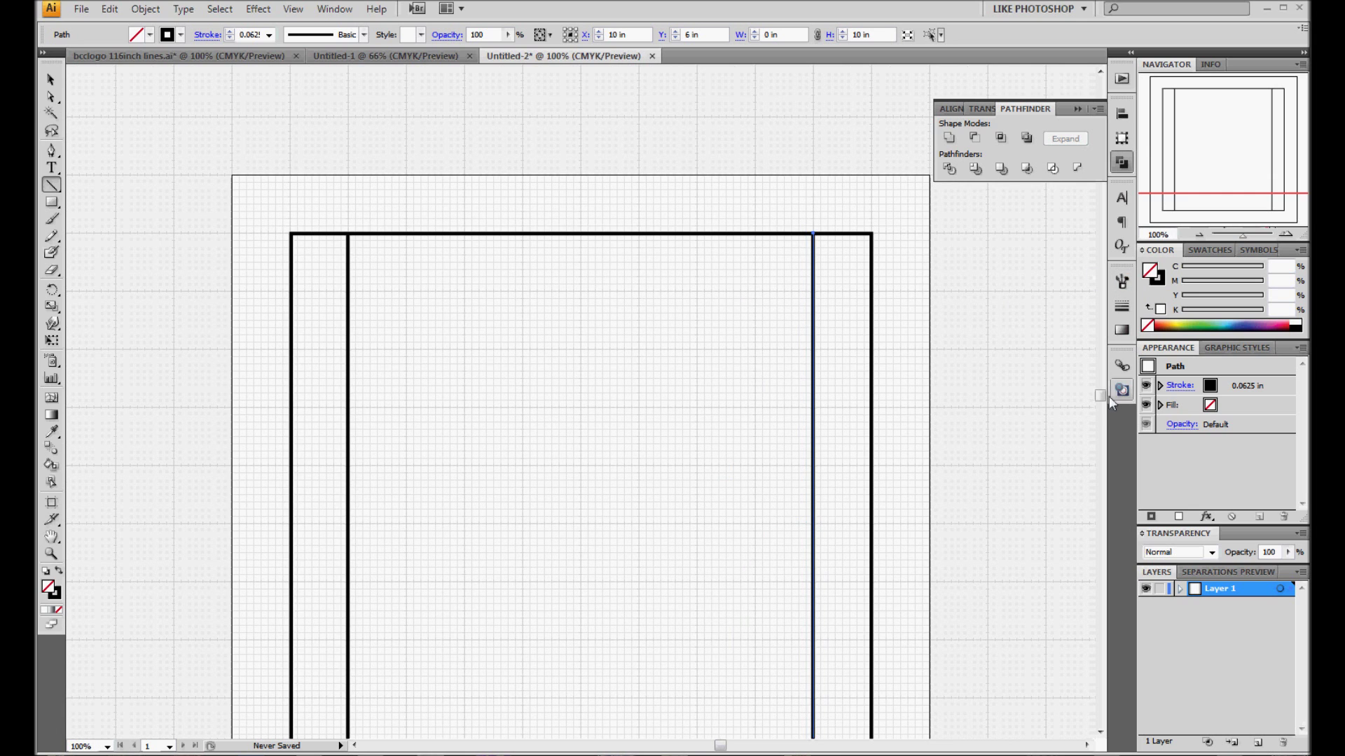
{"action": "left_click_drag", "start_coordinate": [1101, 396], "coordinate": [1107, 400]}
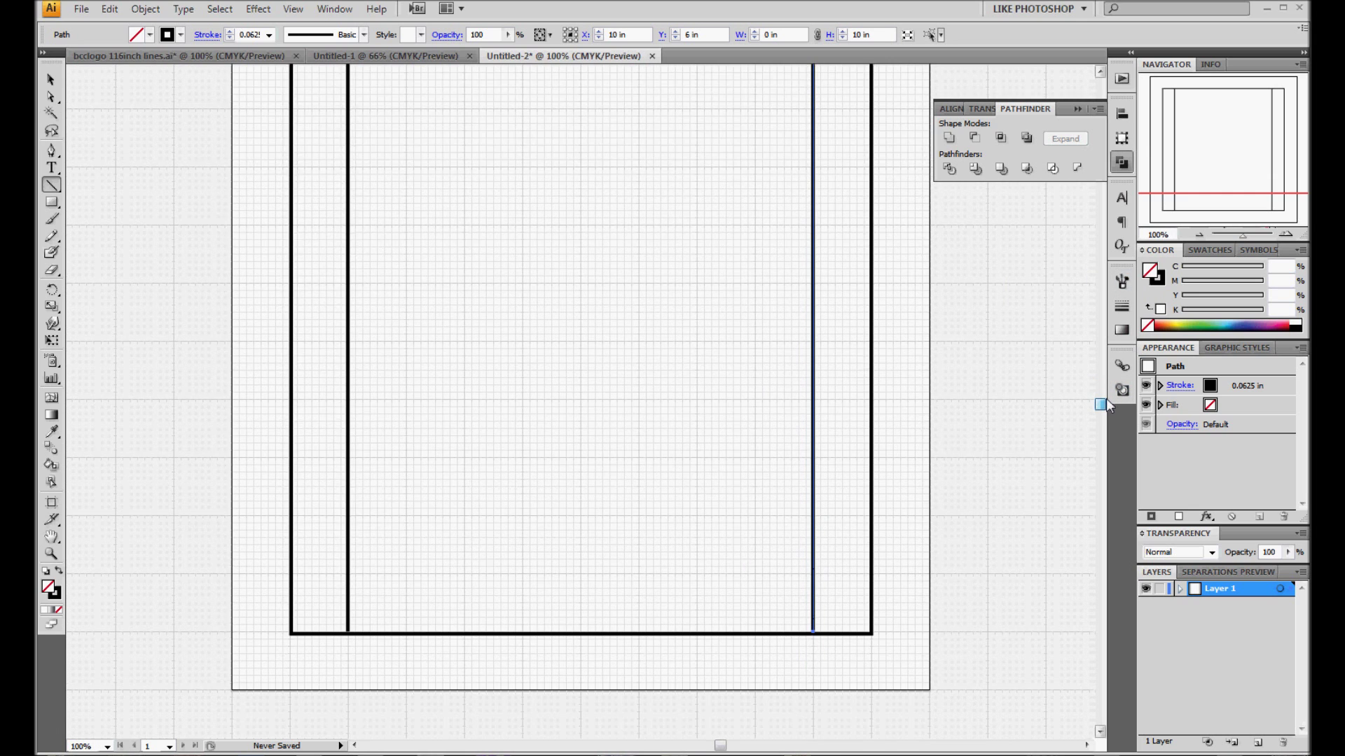
{"action": "scroll", "coordinate": [729, 297], "scroll_direction": "up", "scroll_amount": 2}
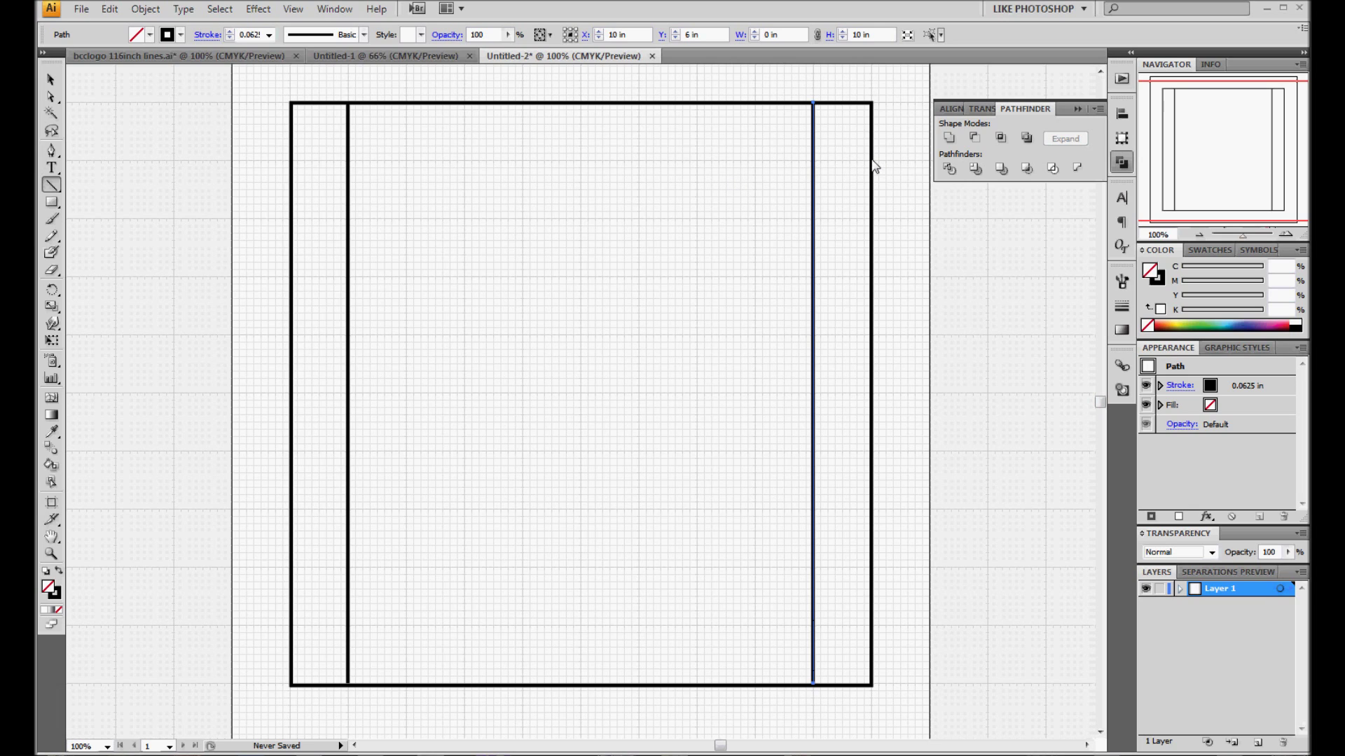
Draw 10 in horizontal lead lines inside the top and bottom edges, at Y 10 in and Y 2 in.
{"action": "mouse_move", "coordinate": [872, 160]}
{"action": "left_mouse_down"}
{"action": "mouse_move", "coordinate": [768, 183]}
{"action": "mouse_move", "coordinate": [294, 169]}
{"action": "left_mouse_up"}
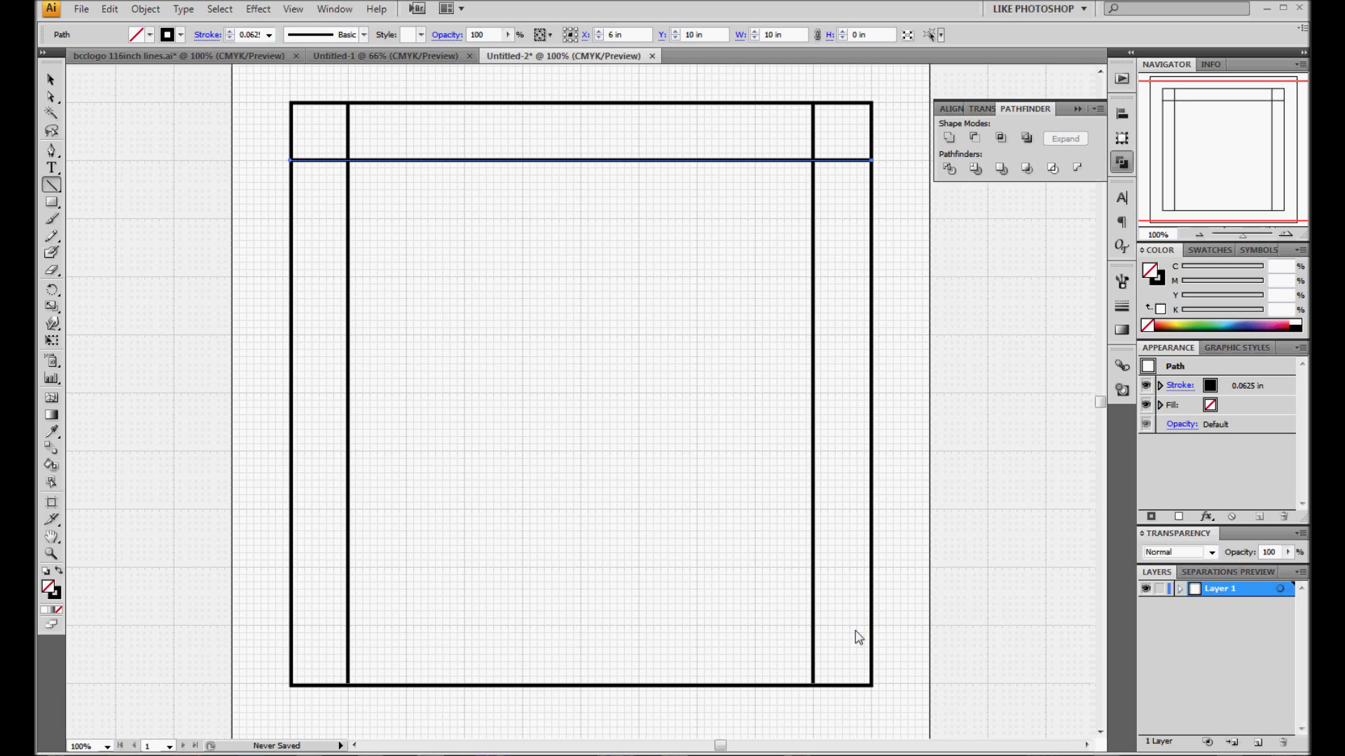
{"action": "left_click_drag", "start_coordinate": [872, 625], "coordinate": [292, 626]}
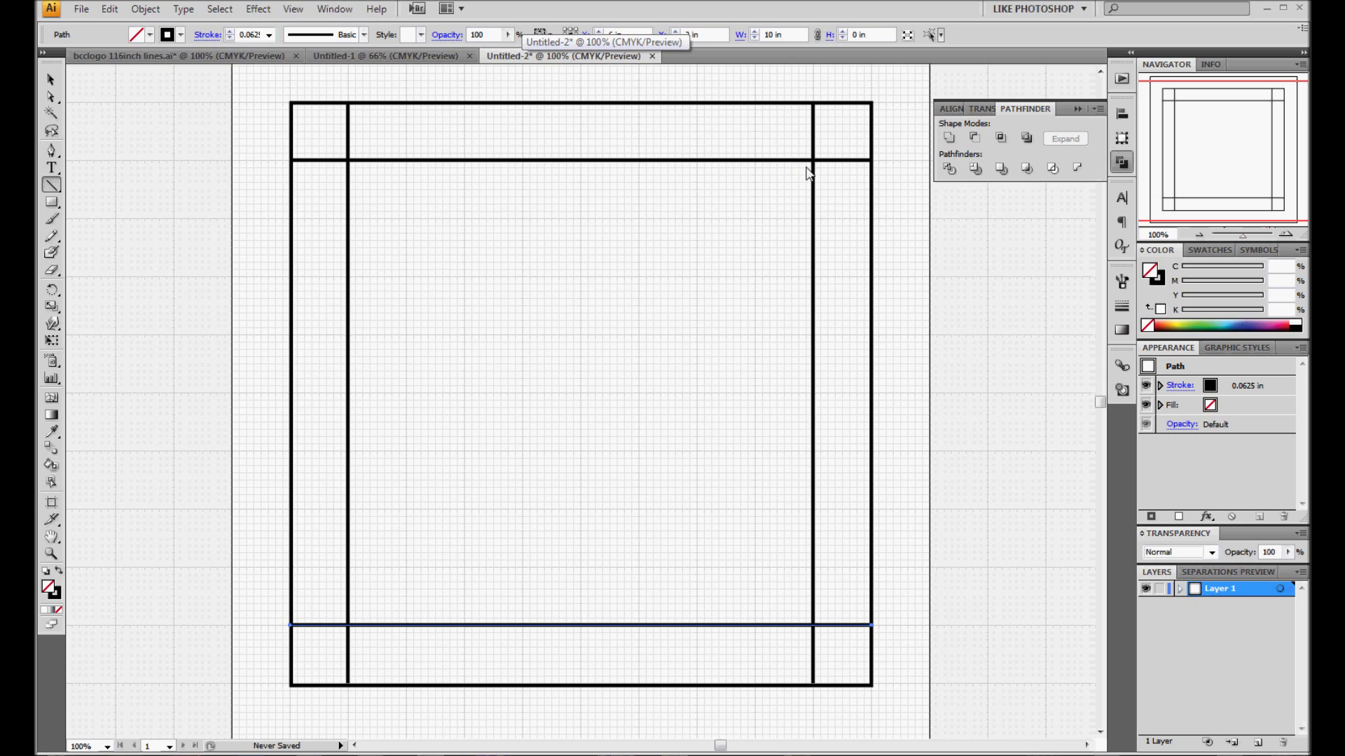
Draw both 8 in diagonals between opposite inner corners.
{"action": "left_click_drag", "start_coordinate": [814, 162], "coordinate": [348, 625]}
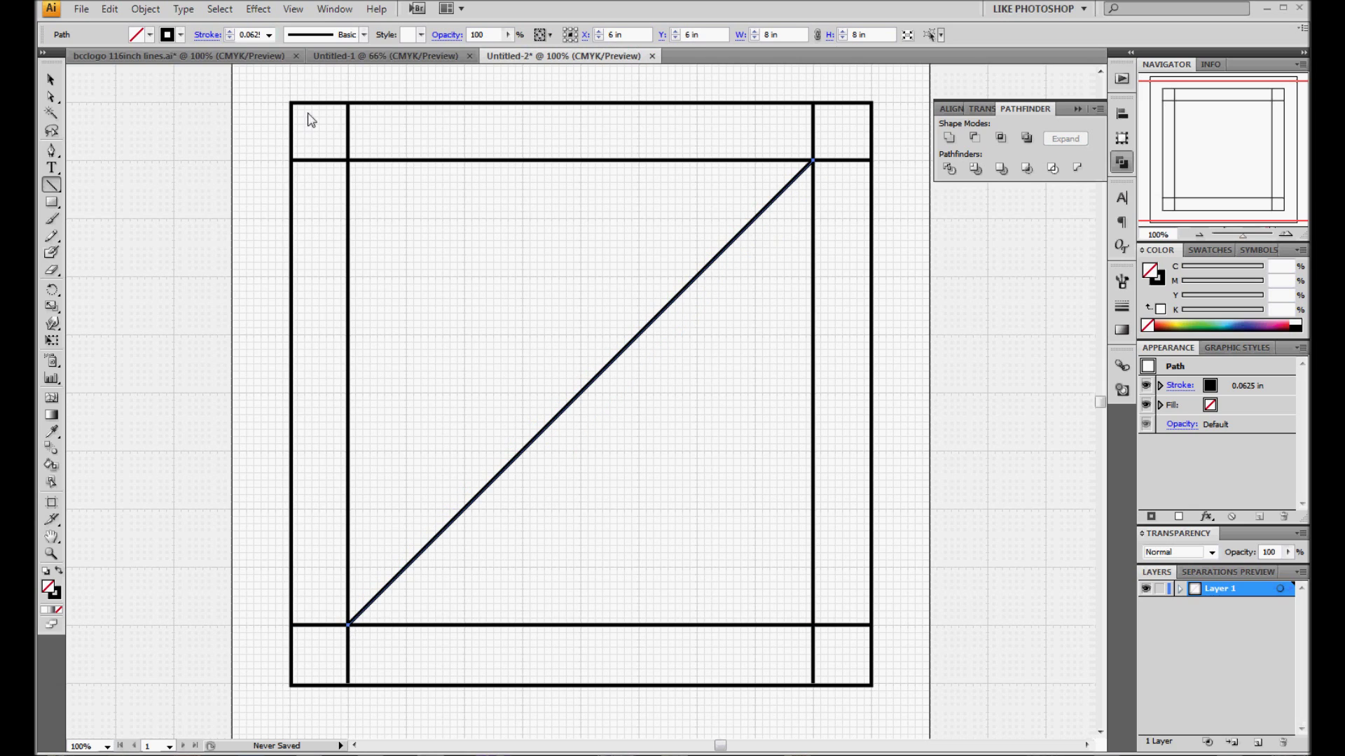
{"action": "left_click_drag", "start_coordinate": [348, 161], "coordinate": [813, 626]}
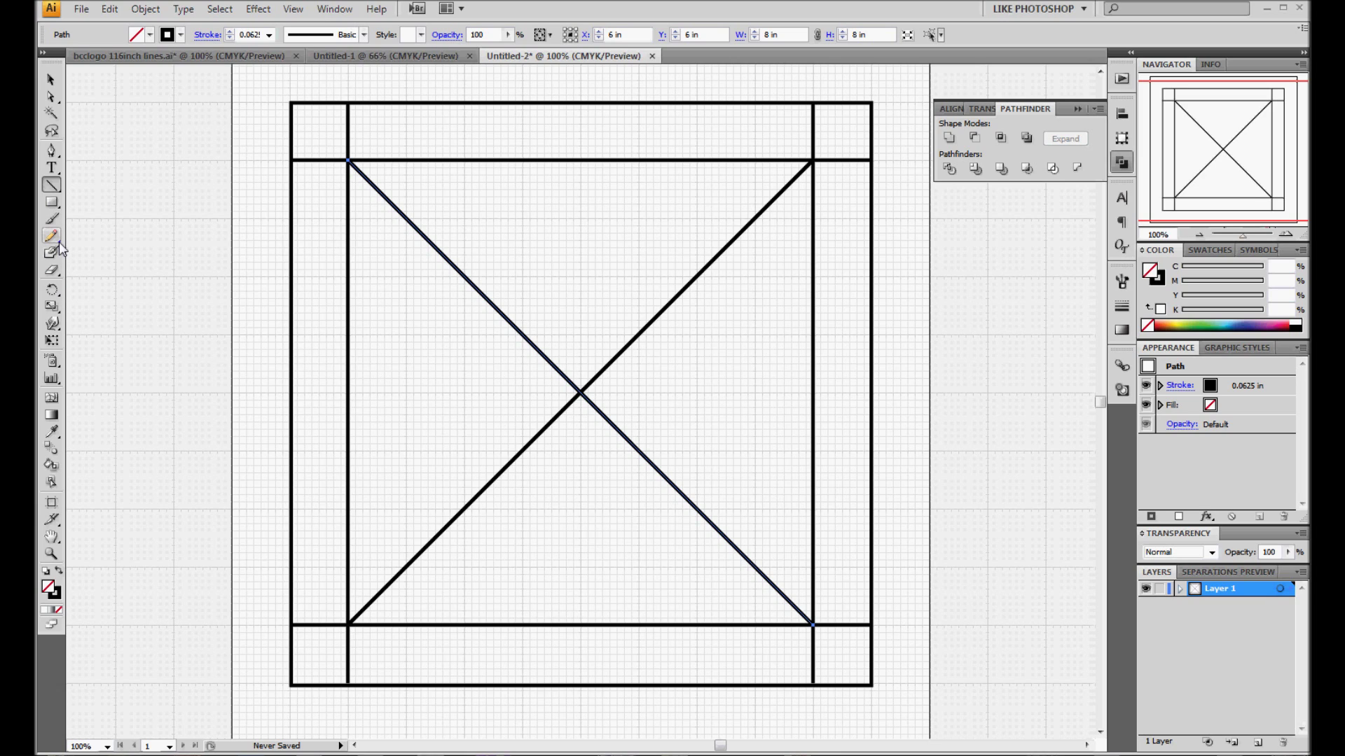
Draw a 4 in circle with the Ellipse tool just above the diagonals' crossing.
{"action": "left_click", "coordinate": [54, 205]}
{"action": "left_click", "coordinate": [54, 206]}
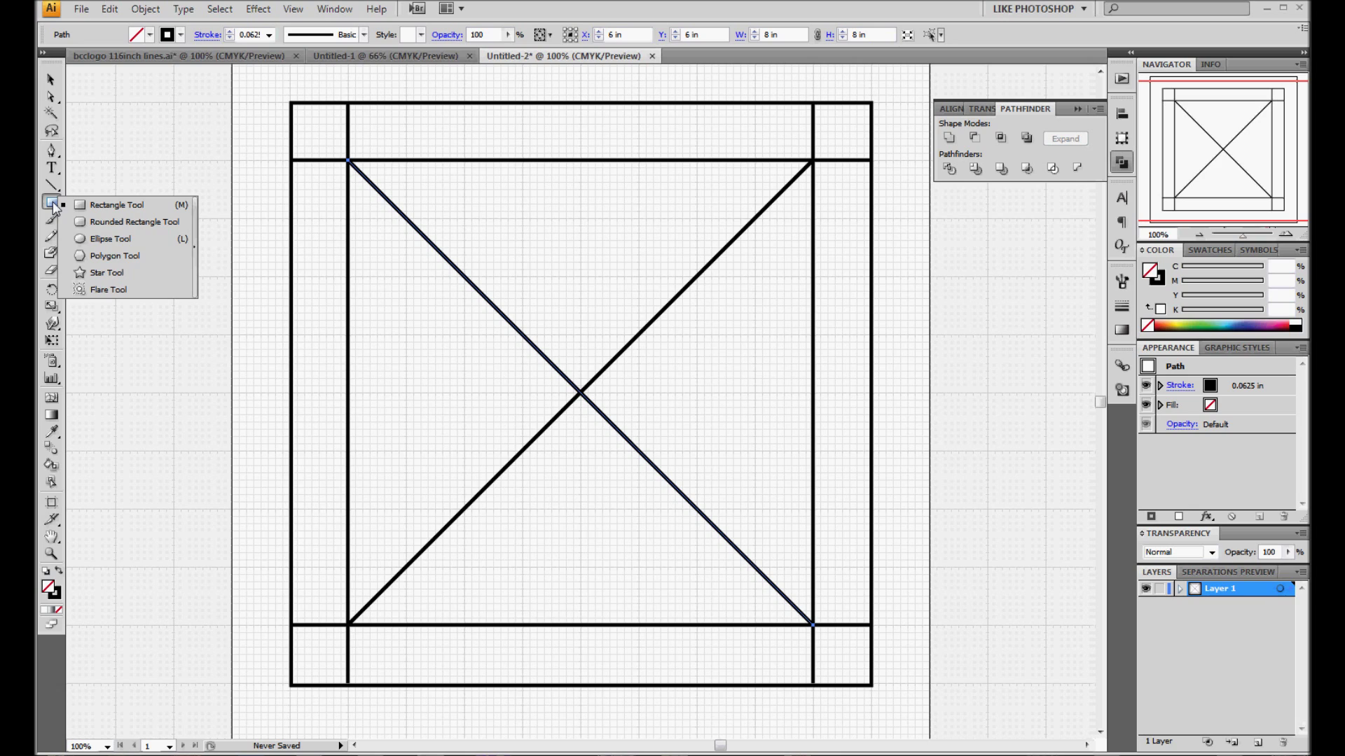
{"action": "left_click", "coordinate": [102, 241]}
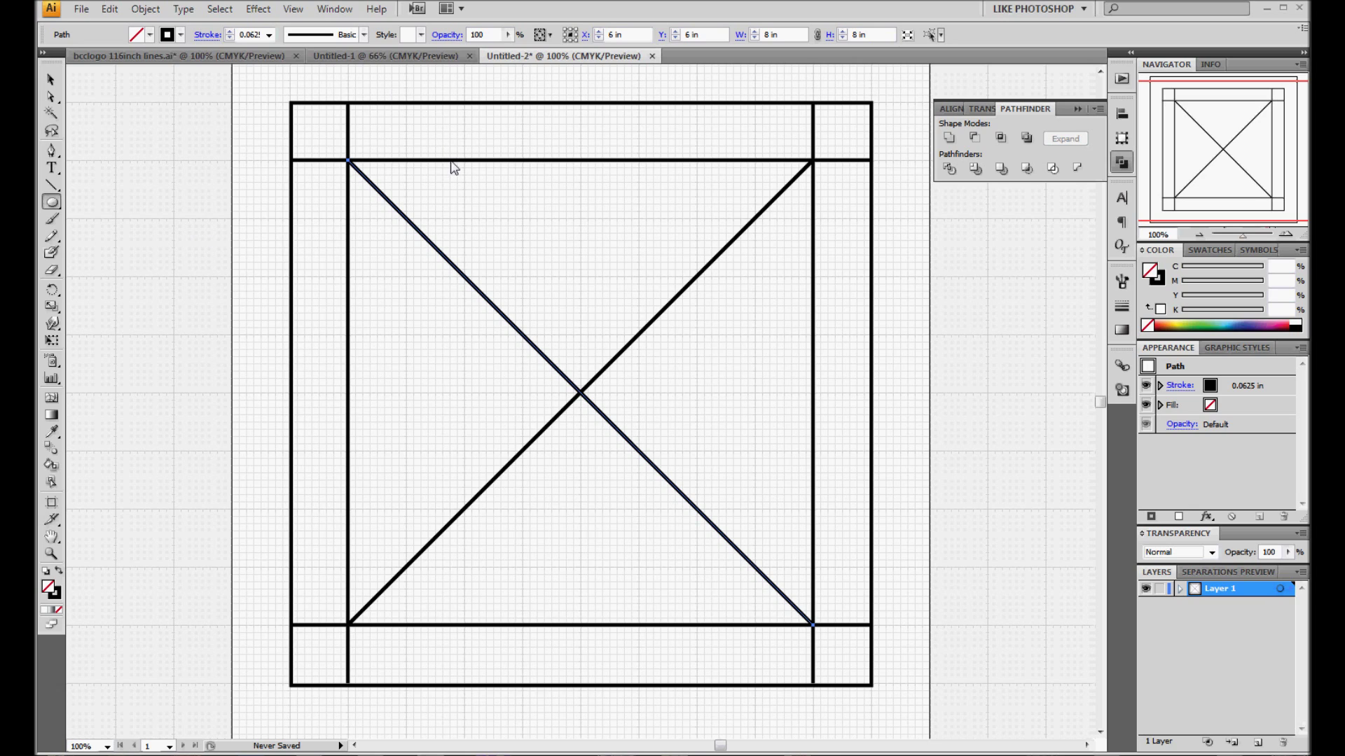
{"action": "left_click_drag", "start_coordinate": [452, 163], "coordinate": [688, 332]}
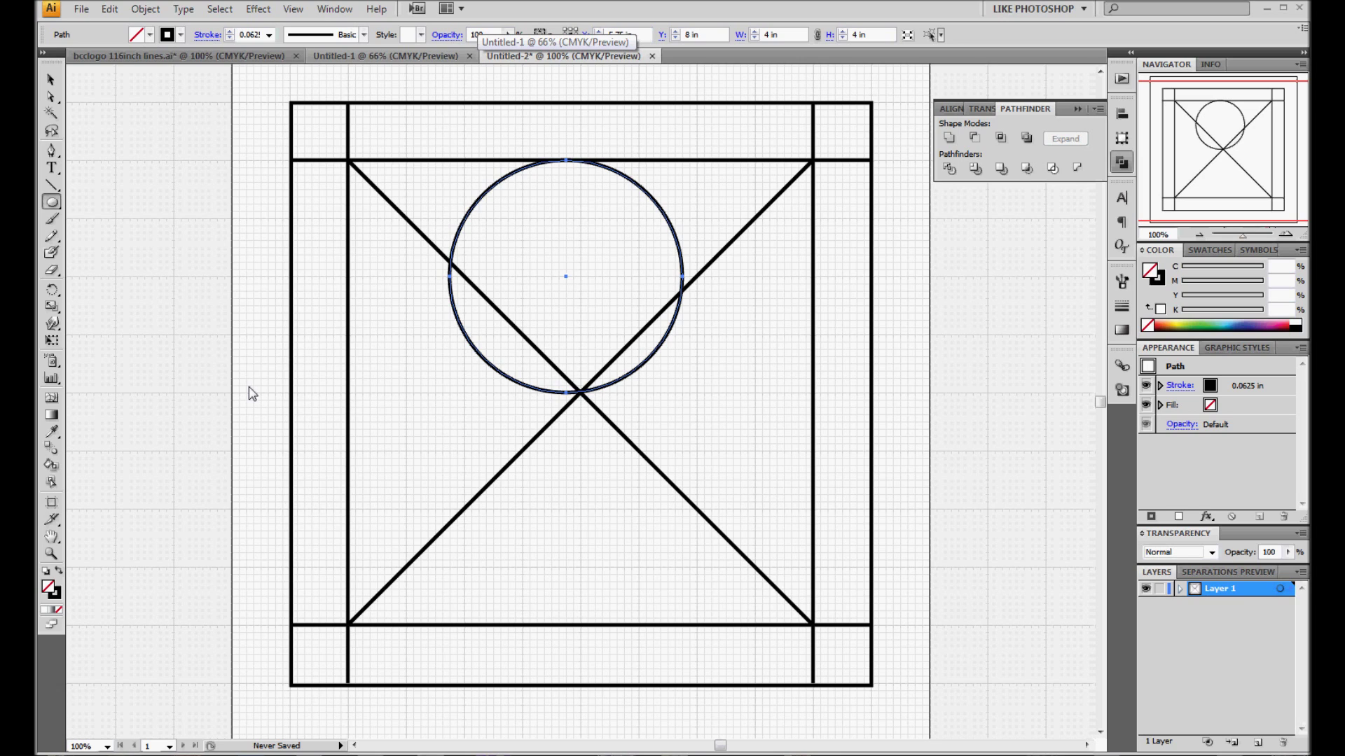
Nudge the circle to X 6 in, Y 8 in so it sits centred above the crossing.
{"action": "key", "text": "shift+Right"}
{"action": "key", "text": "shift+Right"}
{"action": "key", "text": "shift+Right"}
{"action": "key", "text": "shift+Right"}
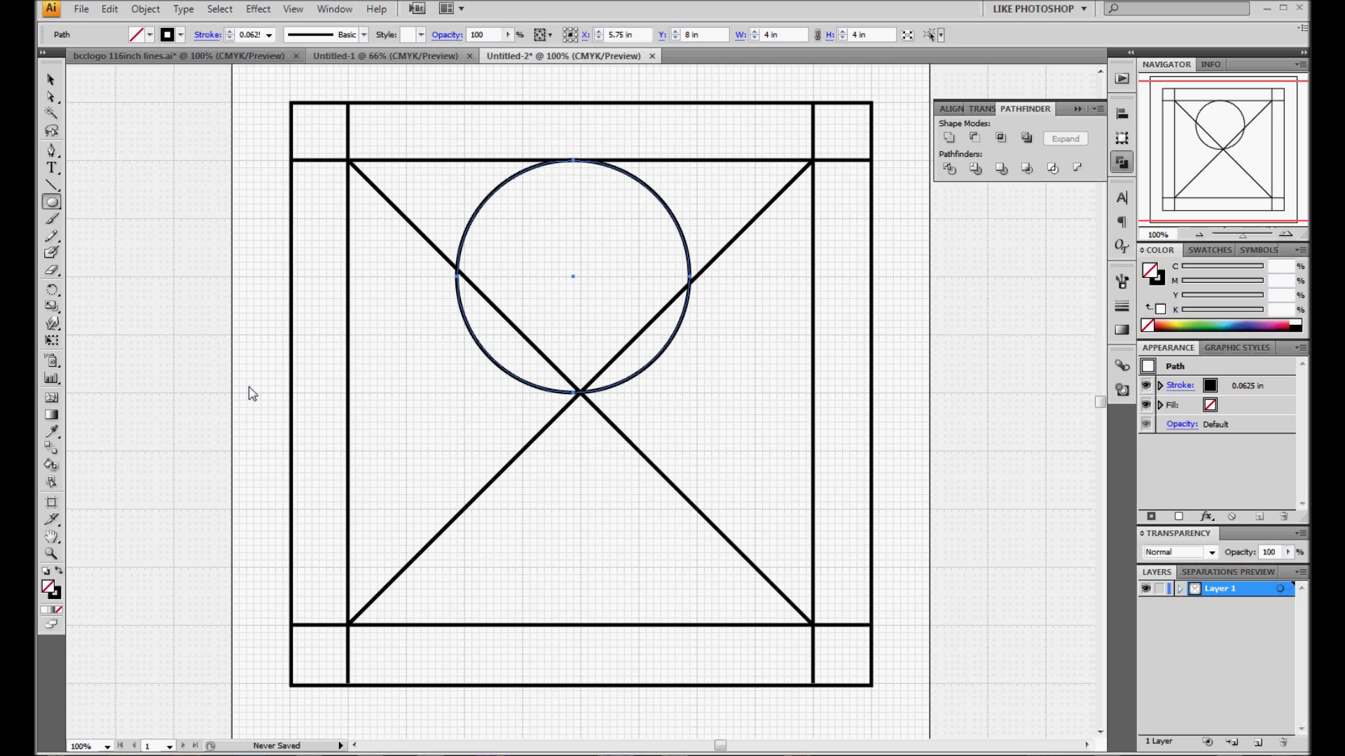
{"action": "key", "text": "shift+Left"}
{"action": "key", "text": "shift+Left"}
{"action": "key", "text": "shift+Left"}
{"action": "key", "text": "shift+Left"}
{"action": "key", "text": "shift+Right"}
{"action": "key", "text": "shift+Right"}
{"action": "key", "text": "shift+Down"}
{"action": "key", "text": "shift+Down"}
{"action": "key", "text": "shift+Down"}
{"action": "key", "text": "shift+Left"}
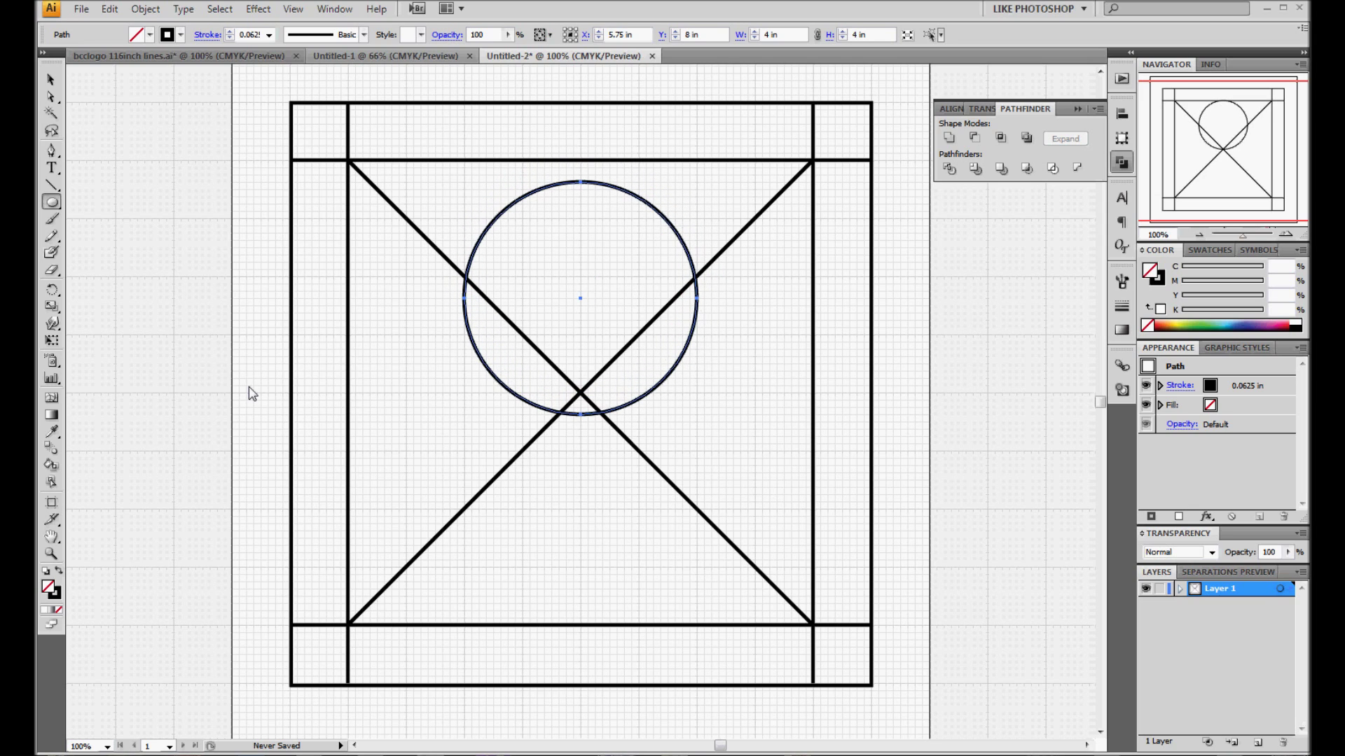
{"action": "key", "text": "shift+Left"}
{"action": "key", "text": "shift+Up"}
{"action": "key", "text": "shift+Up"}
{"action": "key", "text": "shift+Up"}
{"action": "key", "text": "shift+Up"}
{"action": "key", "text": "shift+Right"}
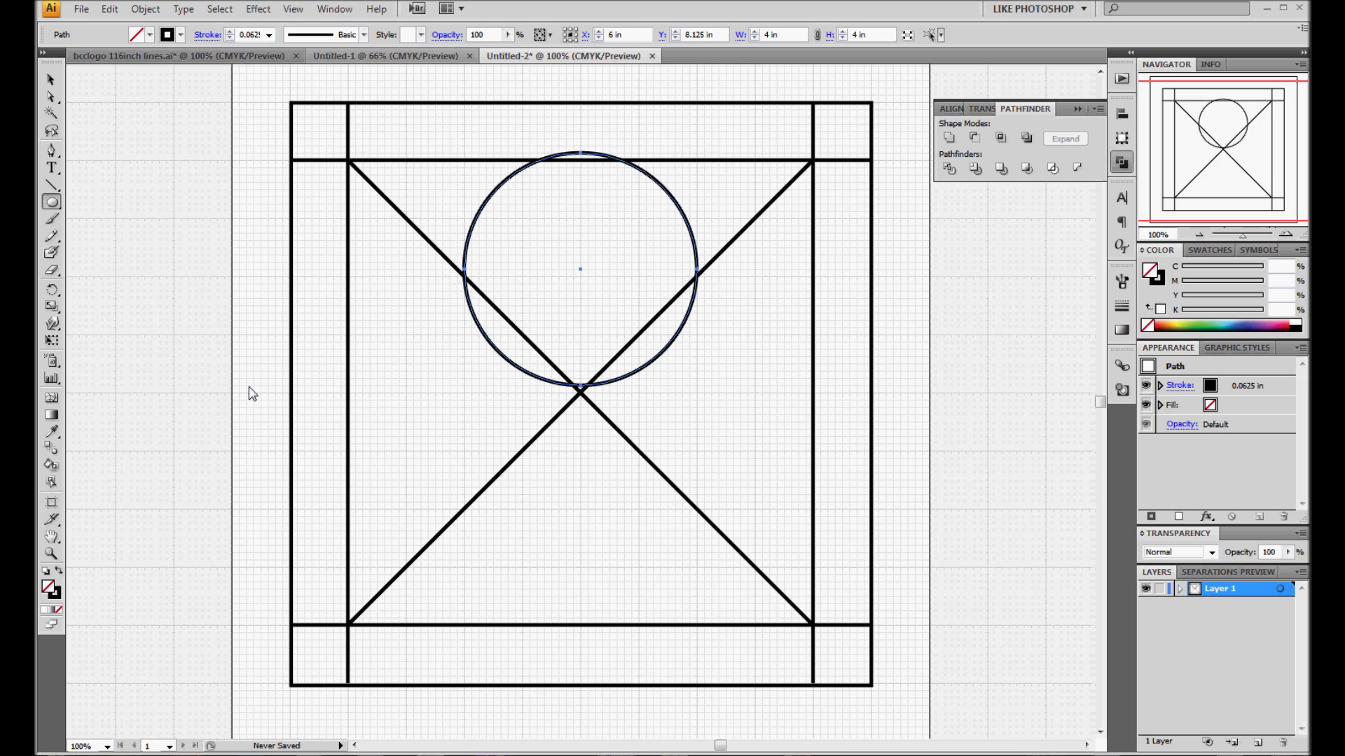
{"action": "key", "text": "shift+Down"}
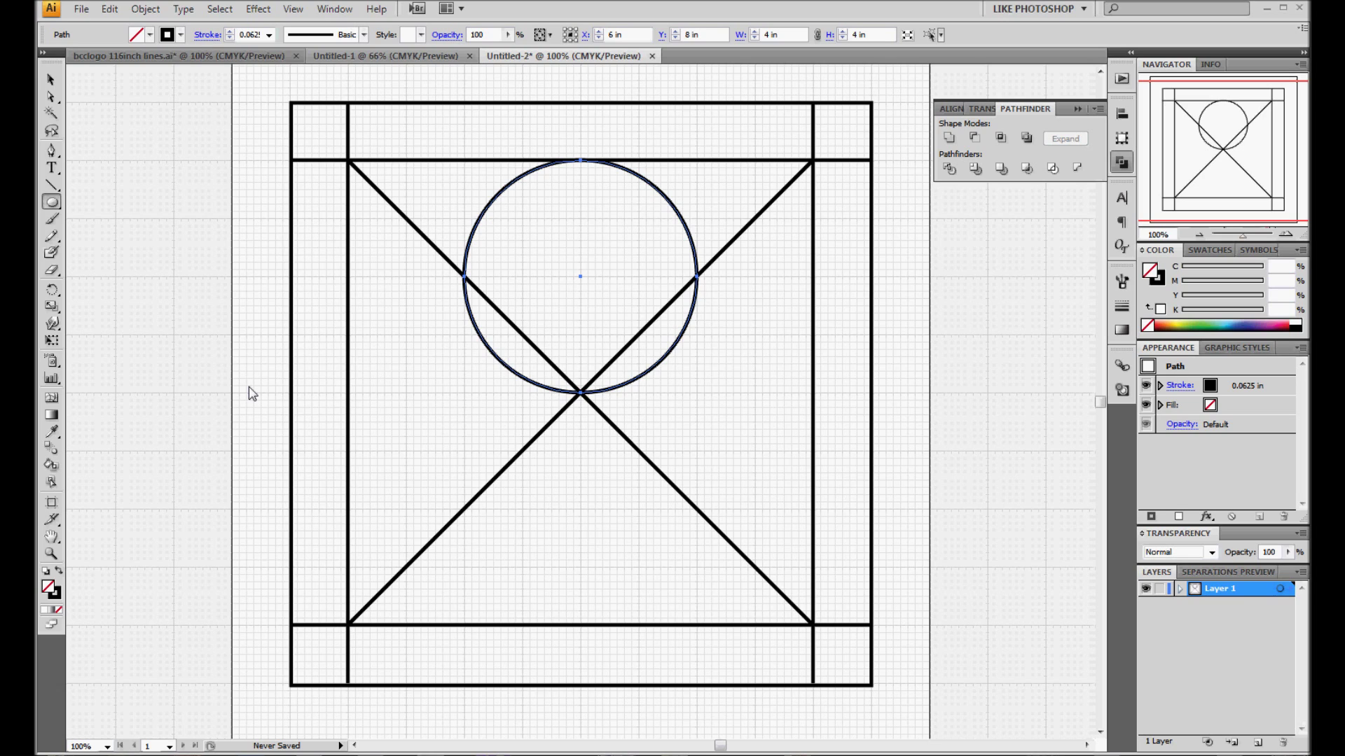
Open the Rotate dialog for the circle, pivoting on the diagonals' crossing point.
{"action": "left_click", "coordinate": [53, 292]}
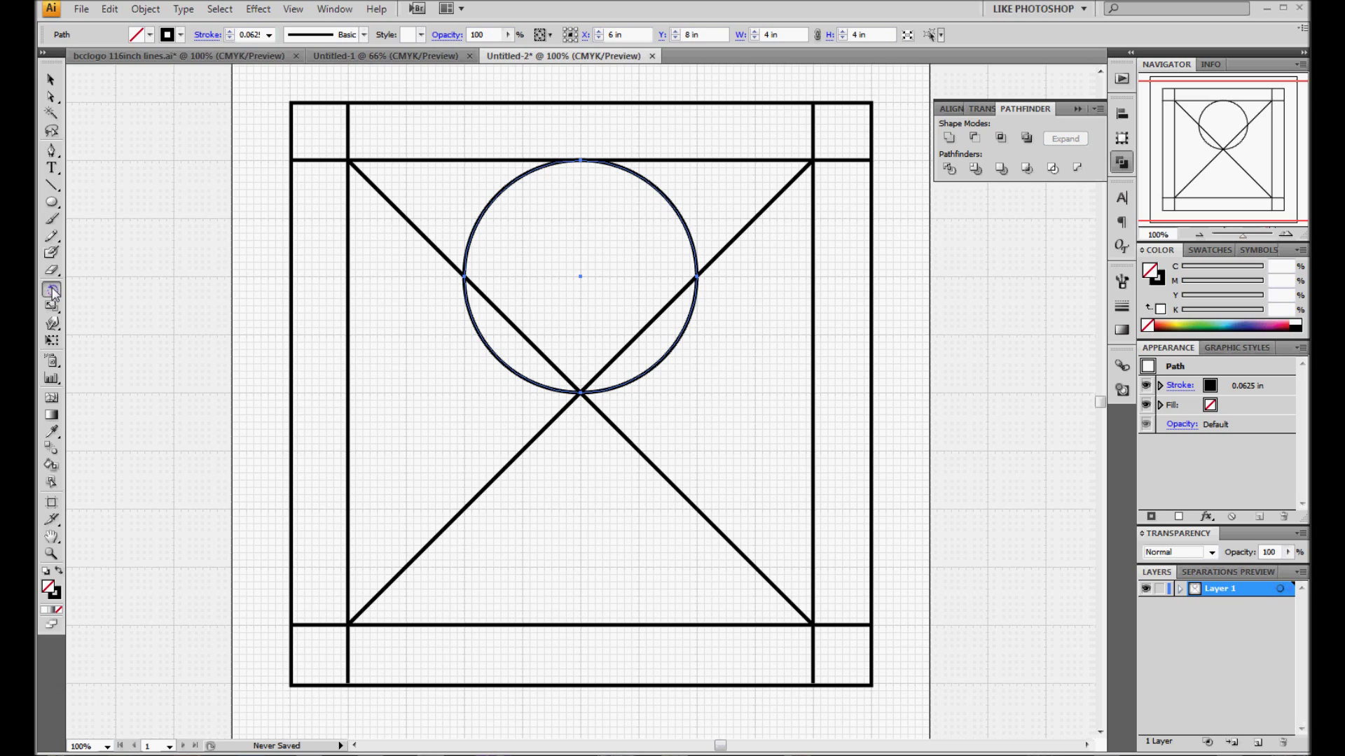
{"action": "left_click", "coordinate": [582, 393], "text": "alt"}
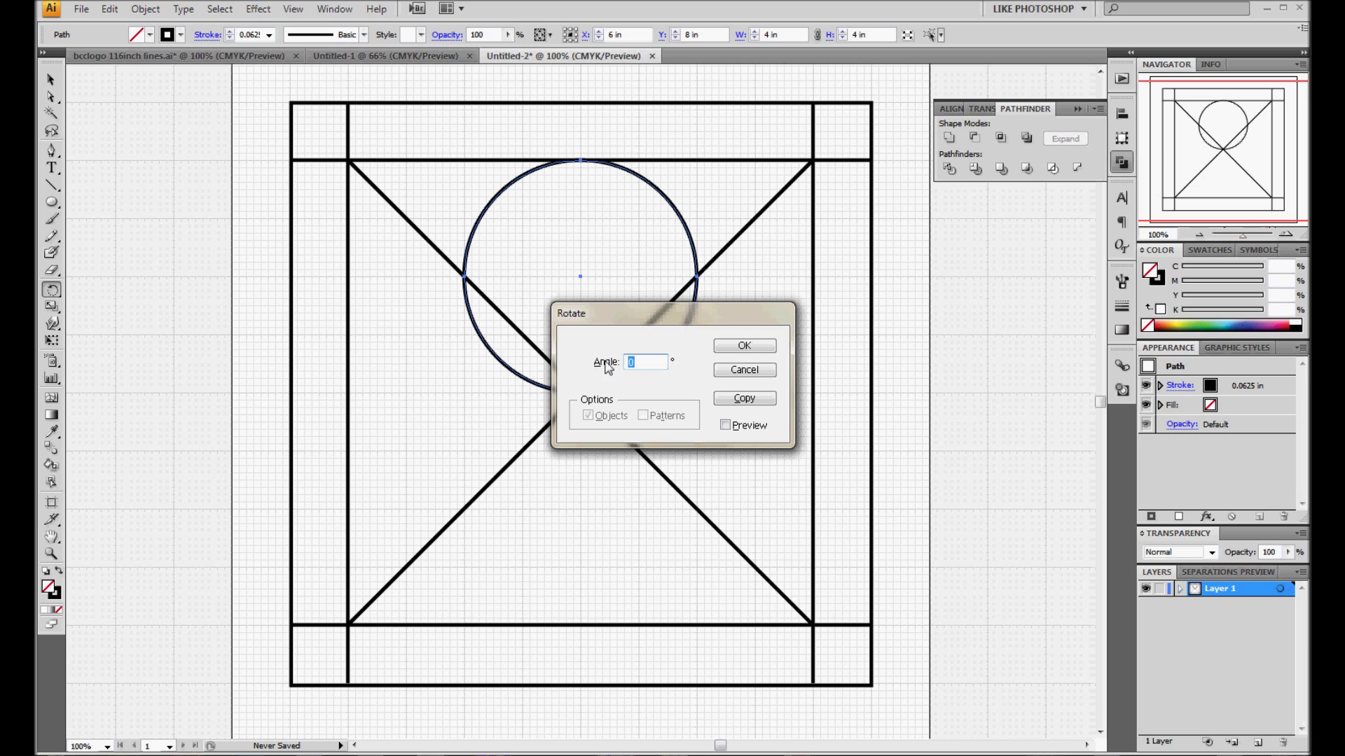
Set the rotation angle to 360/4 and make a copy of the circle on the left.
{"action": "left_click", "coordinate": [641, 368]}
{"action": "key", "text": "BackSpace"}
{"action": "type", "text": "360/4"}
{"action": "left_click", "coordinate": [733, 405]}
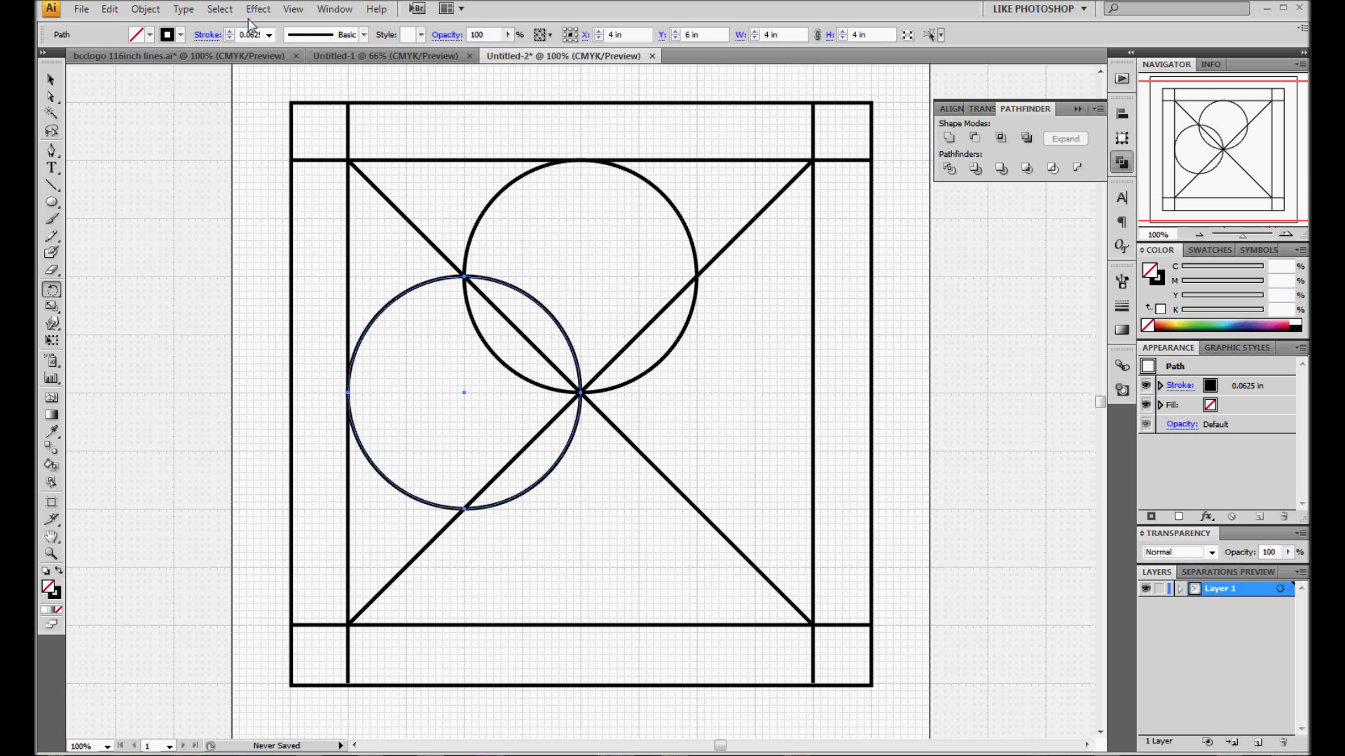
Apply Transform Again twice, adding rotated circle copies in the bottom and right quadrants.
{"action": "left_click", "coordinate": [185, 12]}
{"action": "left_click", "coordinate": [146, 10]}
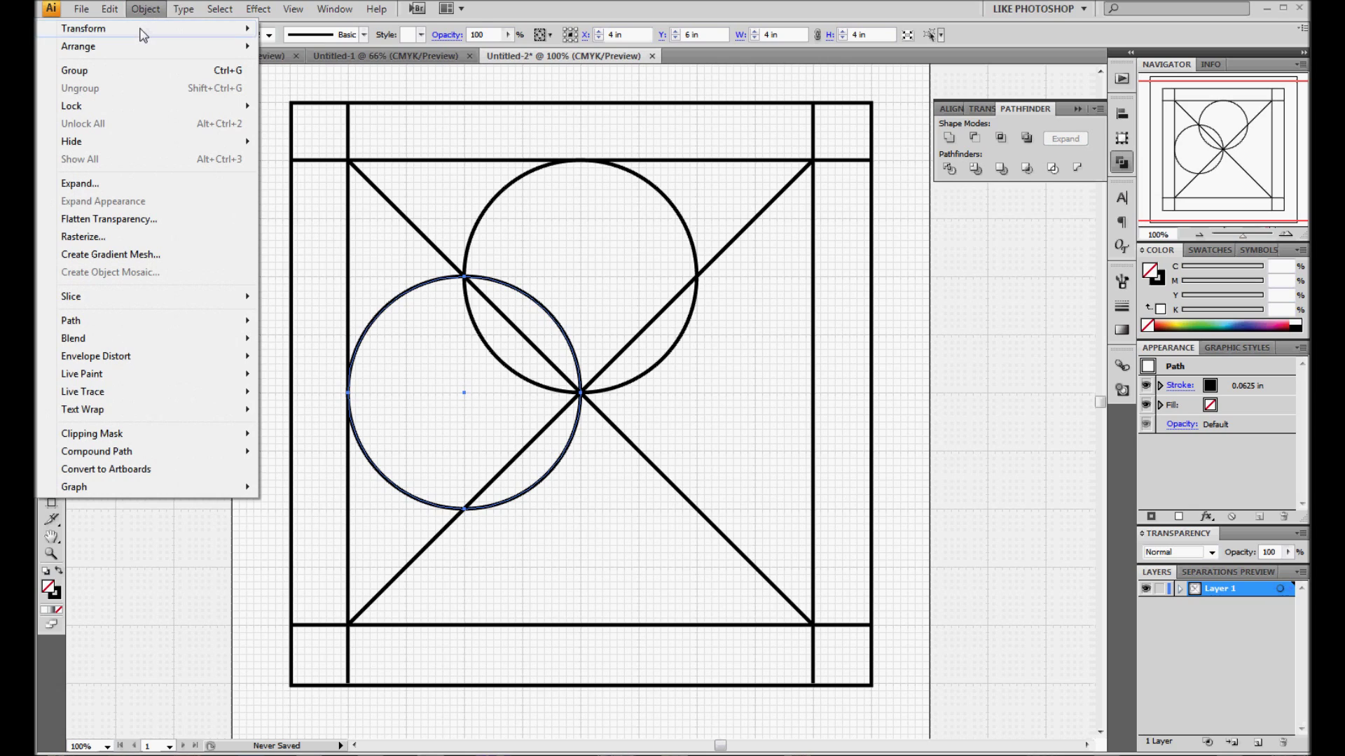
{"action": "mouse_move", "coordinate": [143, 30]}
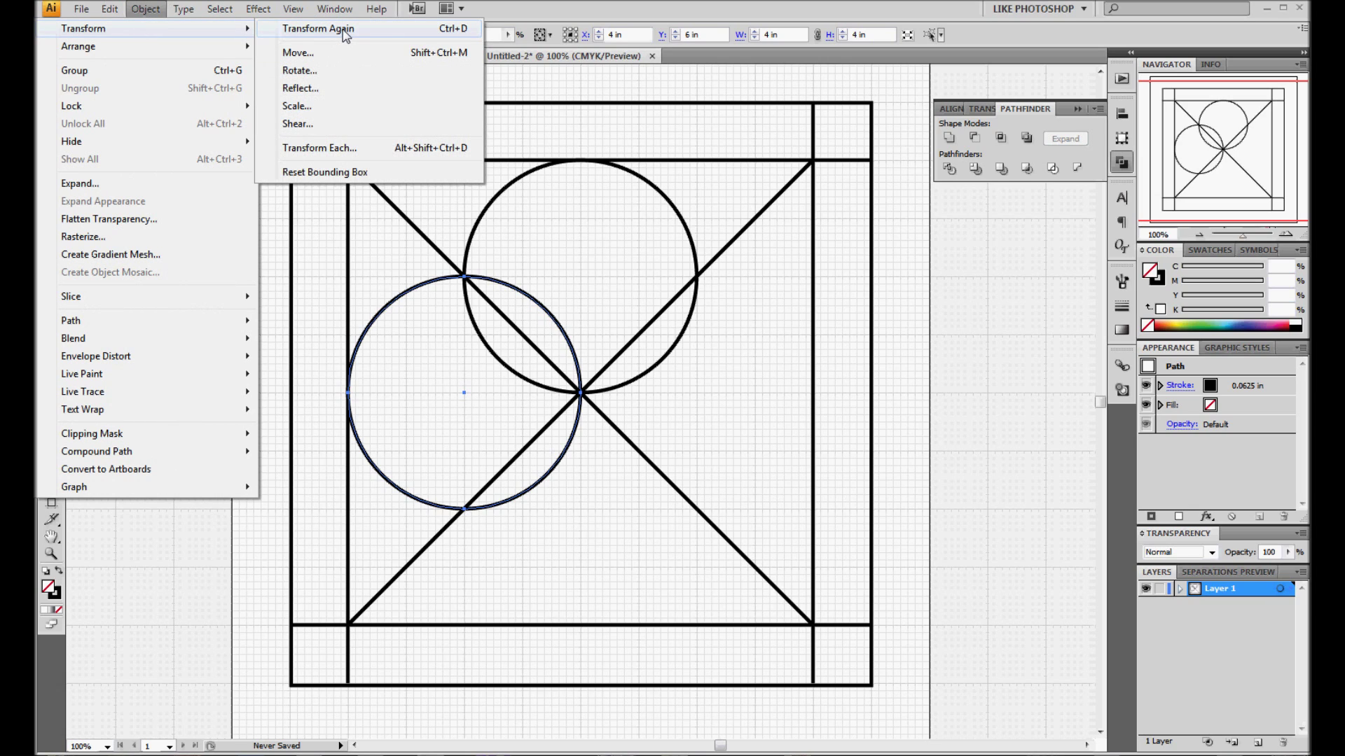
{"action": "left_click", "coordinate": [450, 29]}
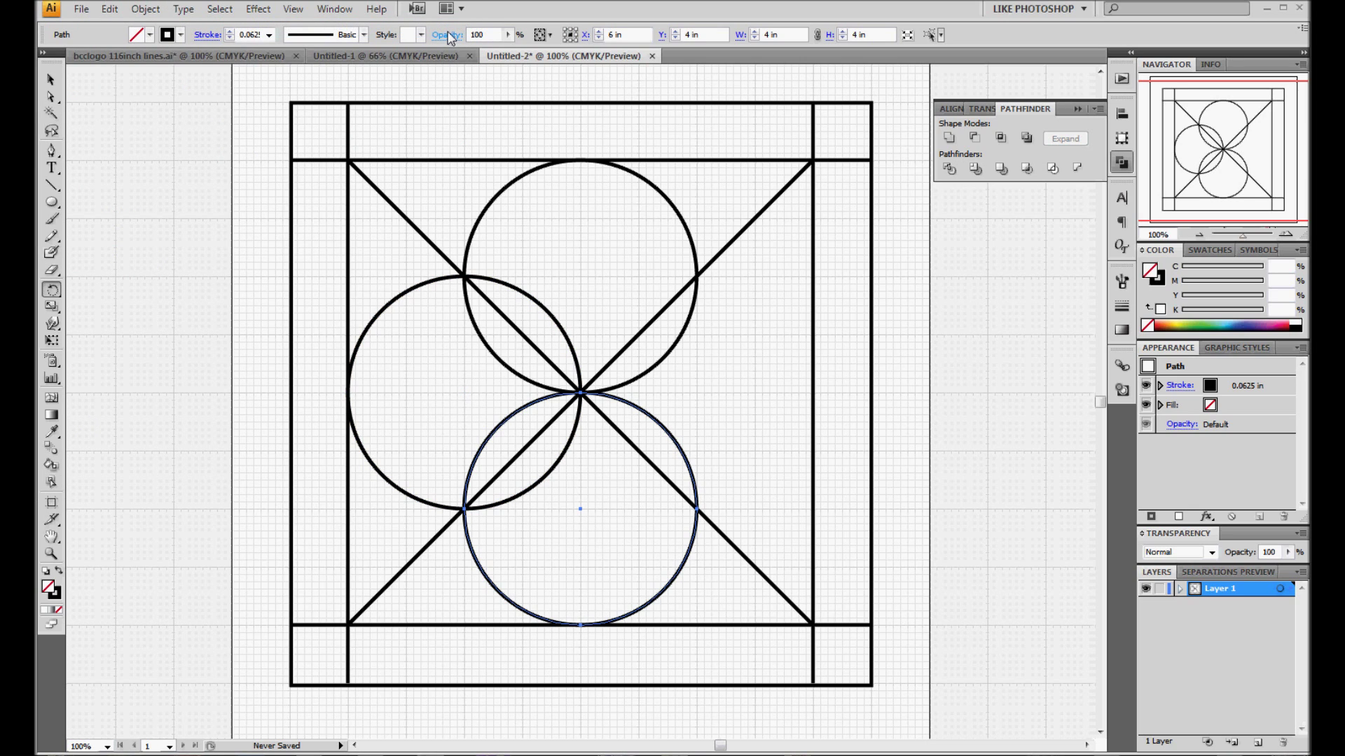
{"action": "key", "text": "ctrl+d"}
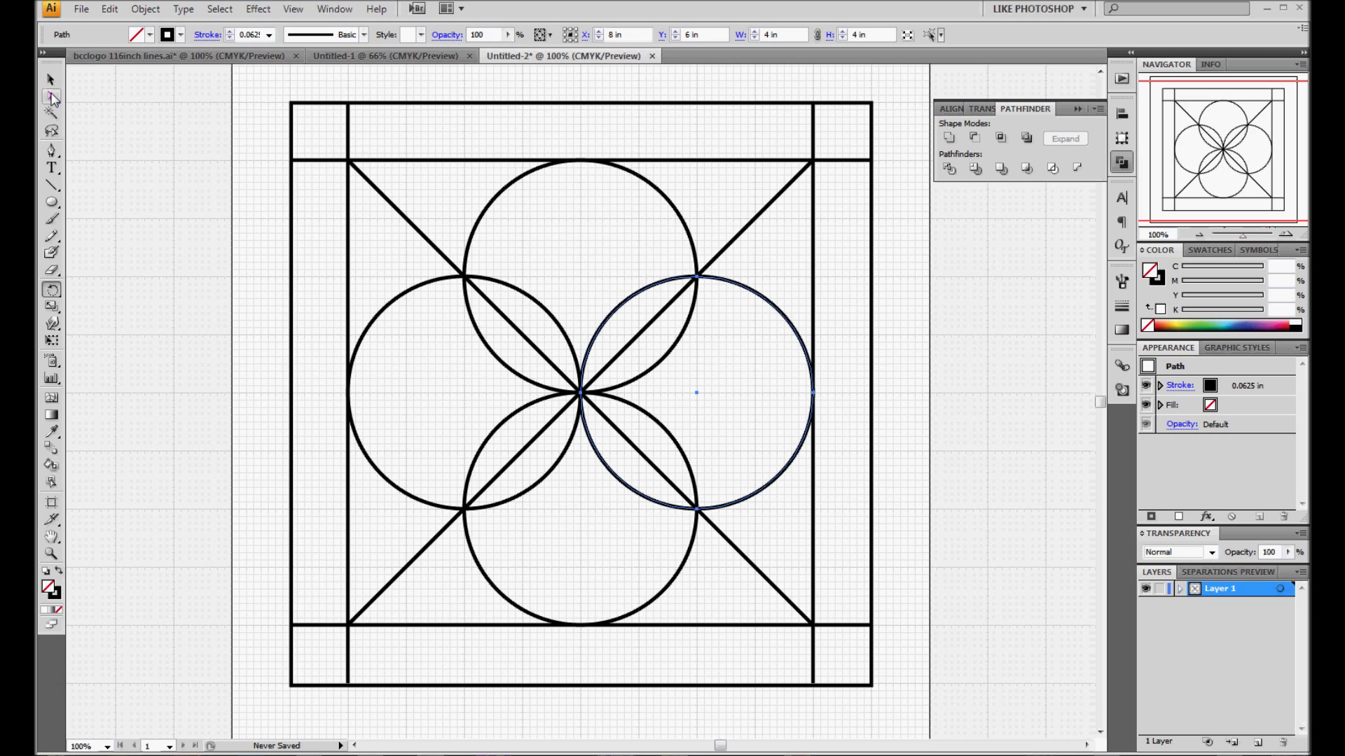
Select each diagonal line with the Direct Selection tool and delete both.
{"action": "left_click", "coordinate": [52, 98]}
{"action": "left_click", "coordinate": [739, 245]}
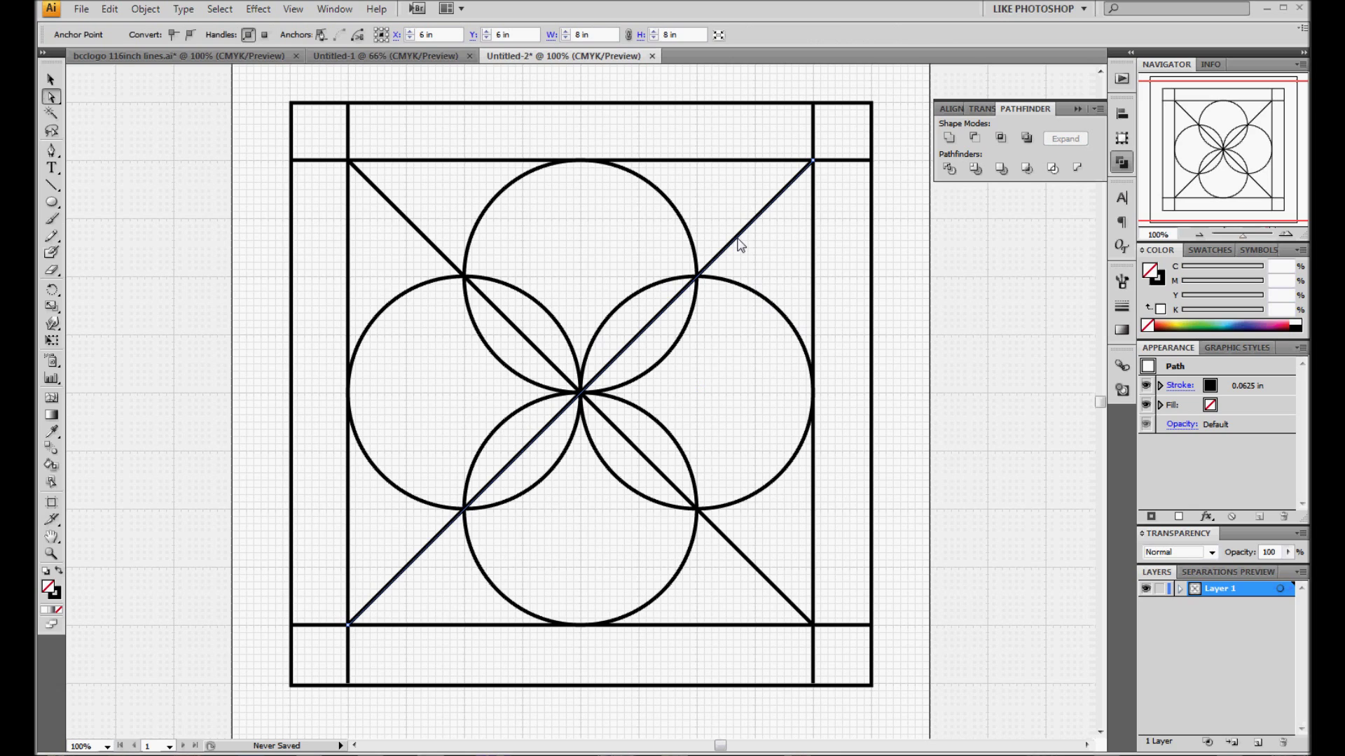
{"action": "key", "text": "Delete"}
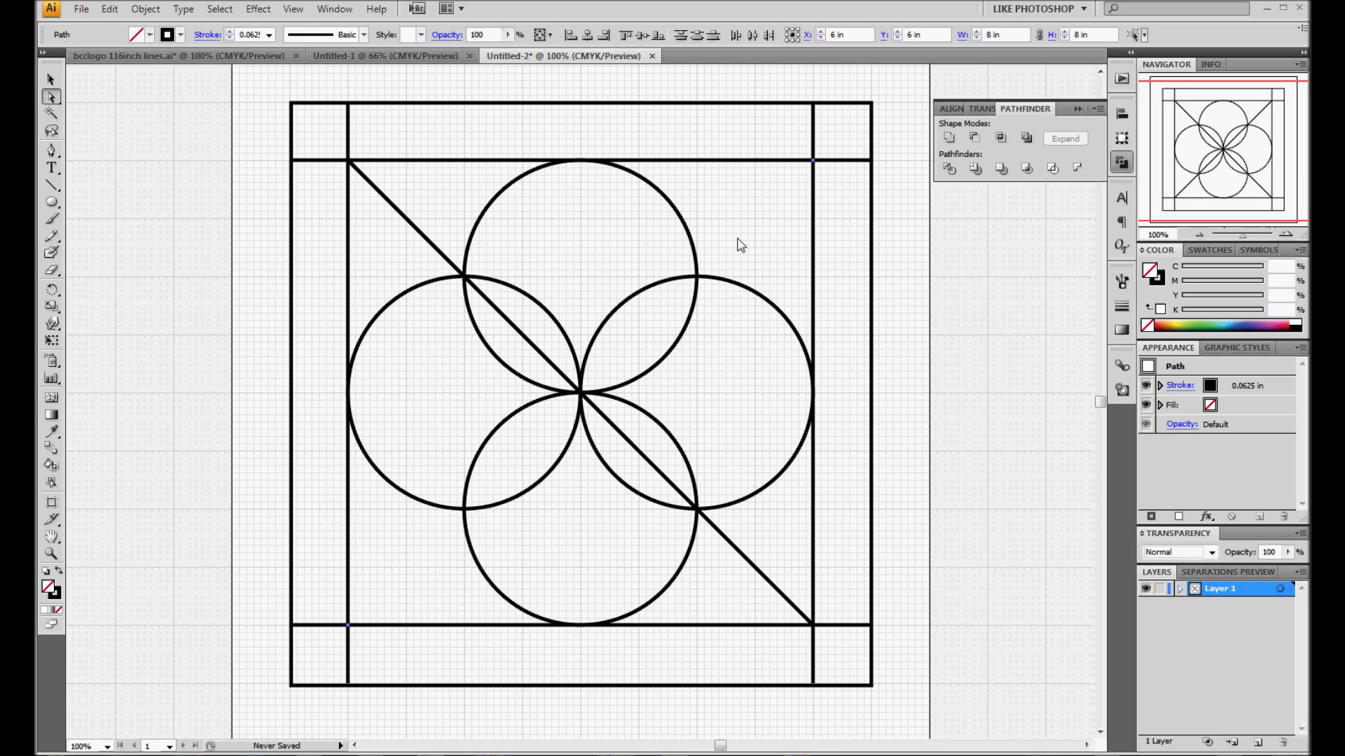
{"action": "left_click", "coordinate": [408, 223]}
{"action": "key", "text": "Delete"}
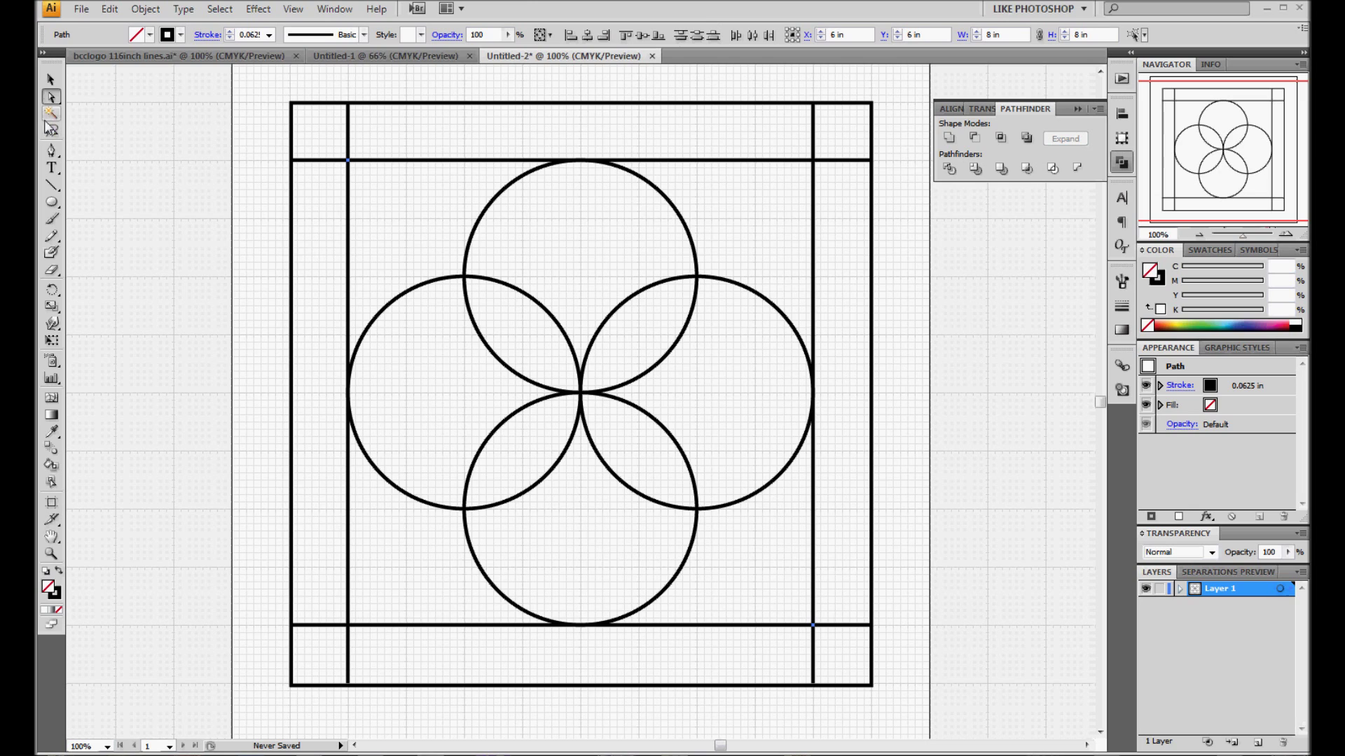
Open Print at Do Not Scale and move the artwork to X -3.74 in, Y -0.29 in.
{"action": "left_click", "coordinate": [80, 10]}
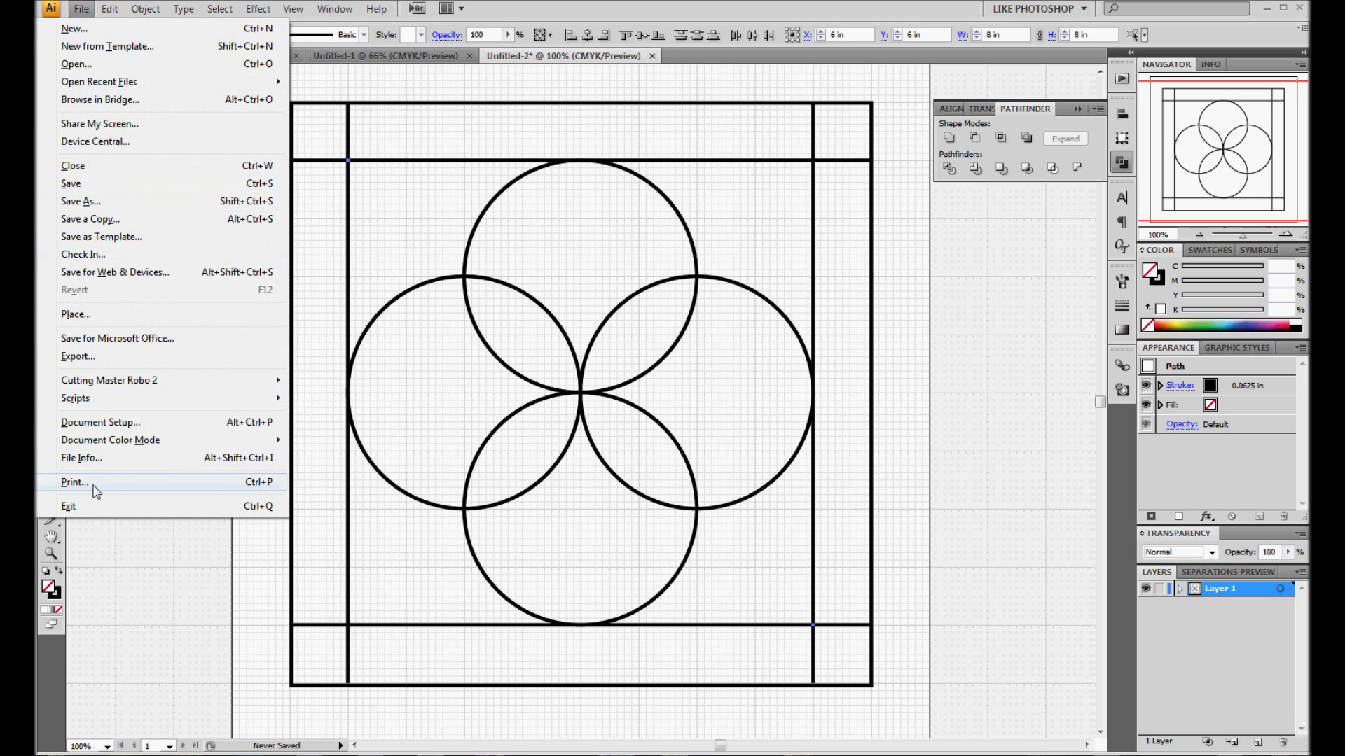
{"action": "key", "text": "Escape"}
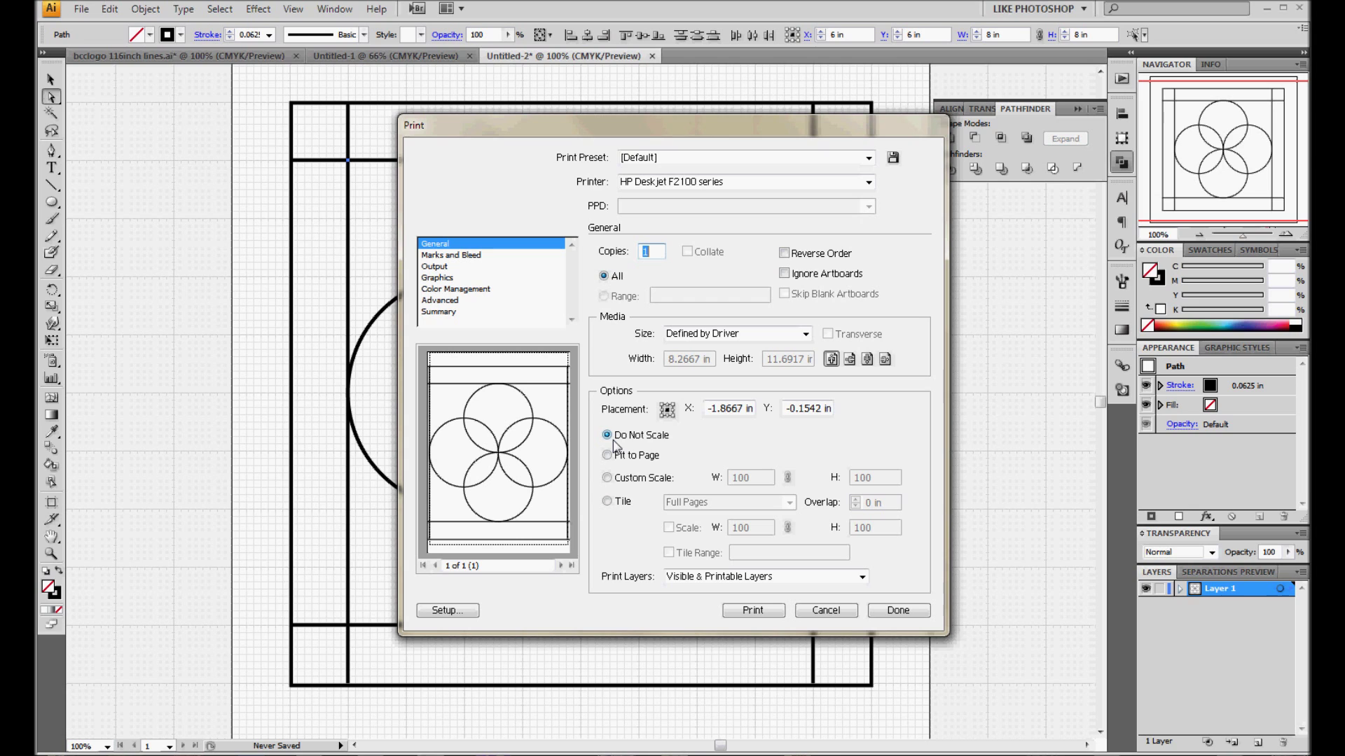
{"action": "left_click_drag", "start_coordinate": [500, 454], "coordinate": [530, 460]}
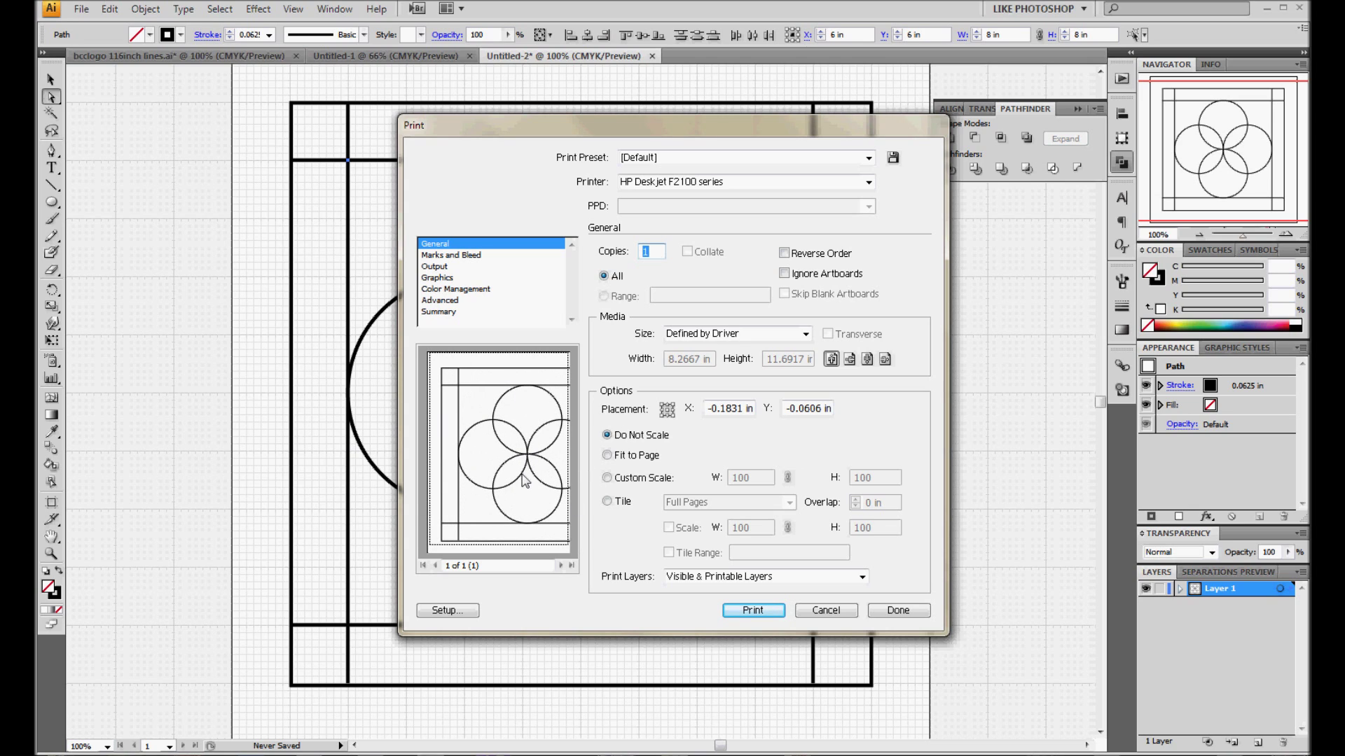
{"action": "mouse_move", "coordinate": [533, 451]}
{"action": "left_mouse_down"}
{"action": "mouse_move", "coordinate": [490, 449]}
{"action": "mouse_move", "coordinate": [534, 448]}
{"action": "left_mouse_up"}
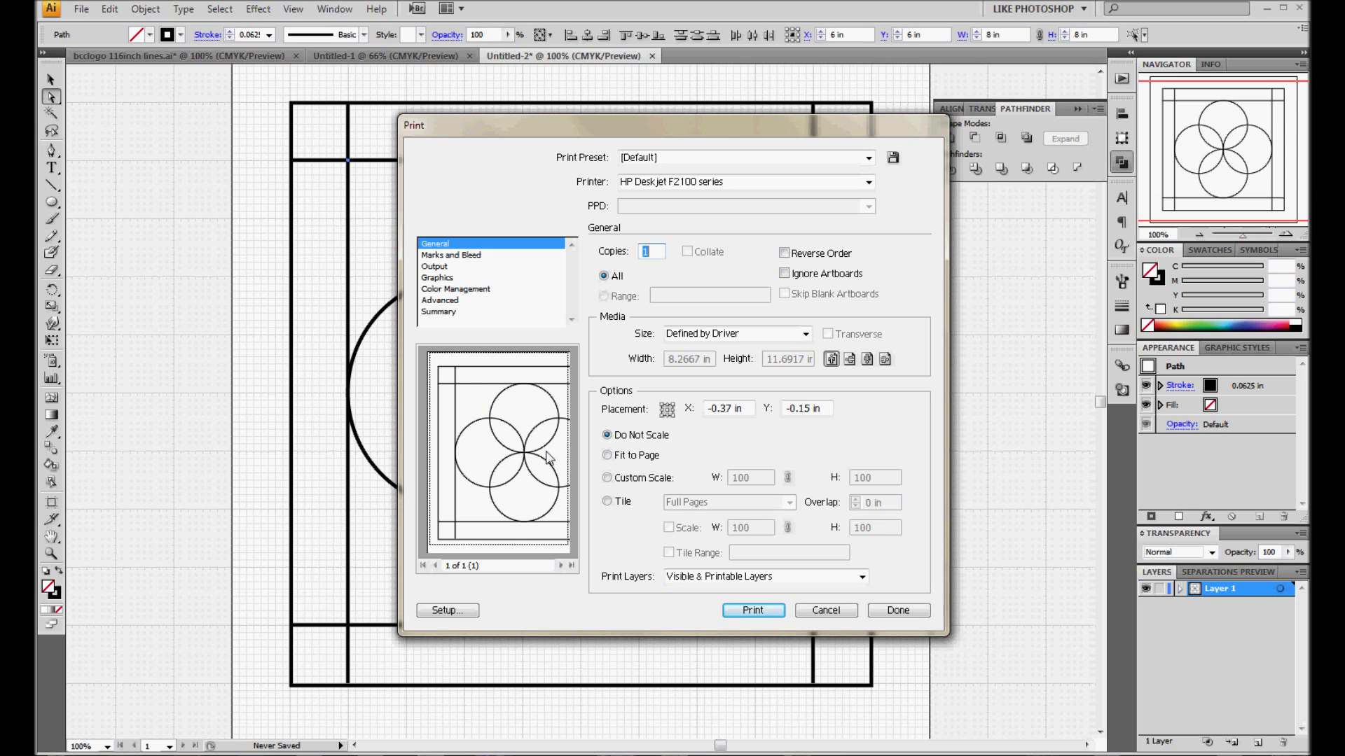
{"action": "left_click_drag", "start_coordinate": [546, 458], "coordinate": [491, 456]}
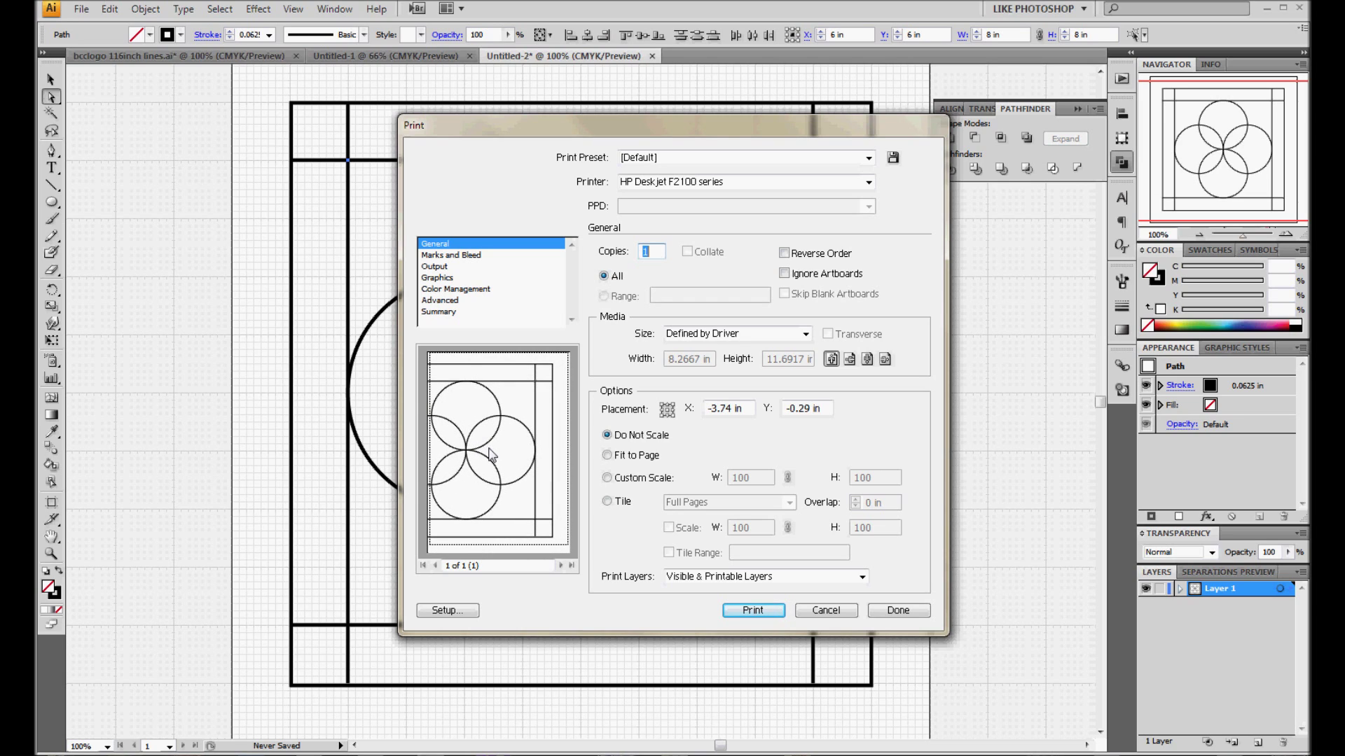